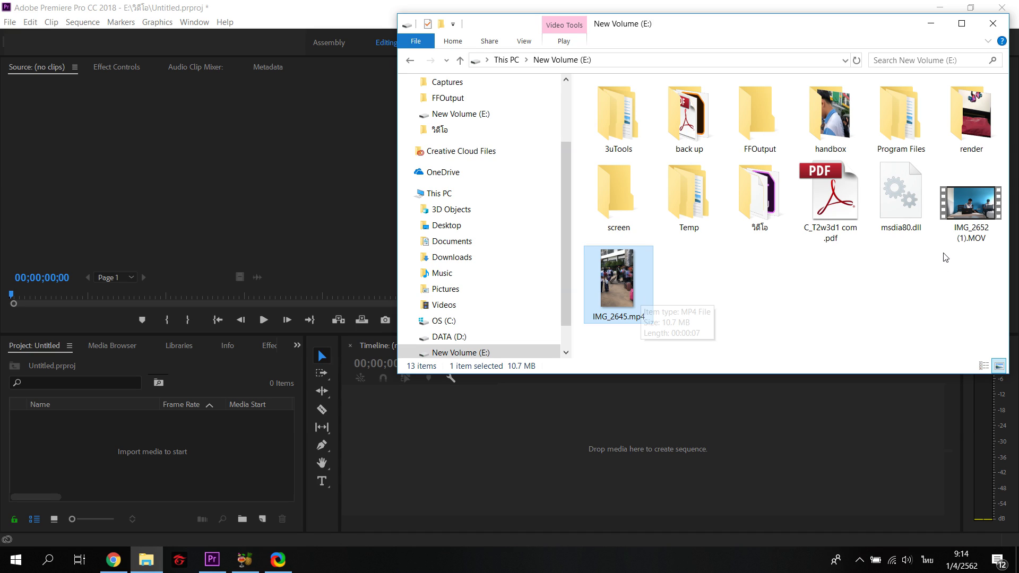
- Try importing IMG_2652 (1).MOV into the Premiere project and dismiss the import failure
{"action": "mouse_move", "coordinate": [972, 236]}
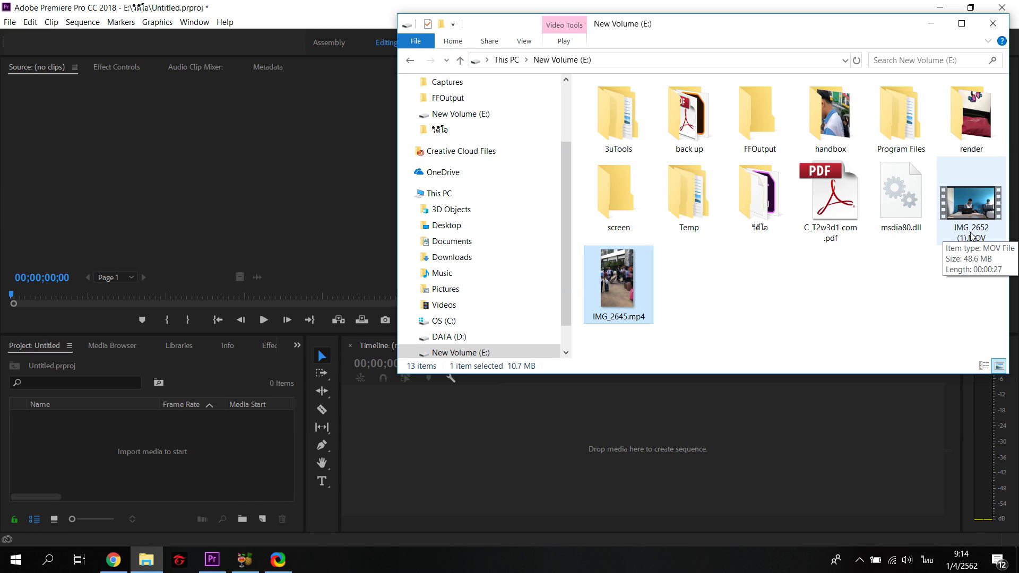
{"action": "left_click_drag", "start_coordinate": [971, 235], "coordinate": [231, 458]}
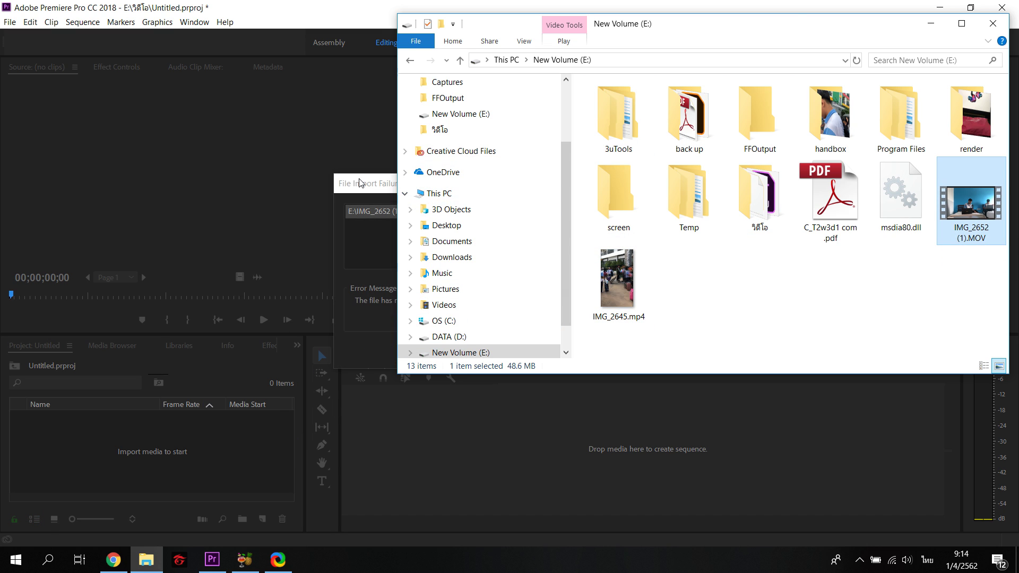
{"action": "left_click", "coordinate": [366, 245]}
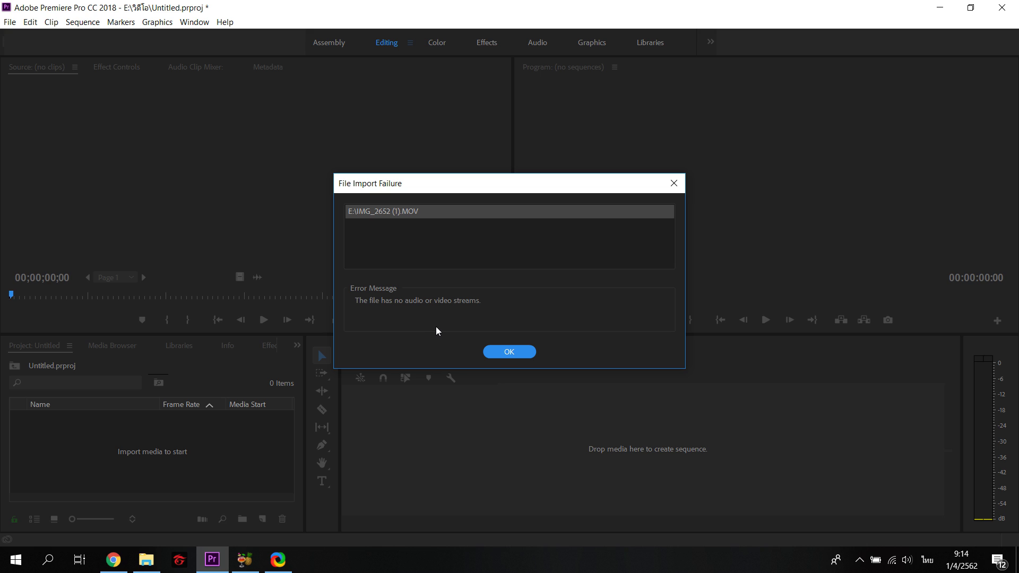
{"action": "left_click", "coordinate": [509, 355]}
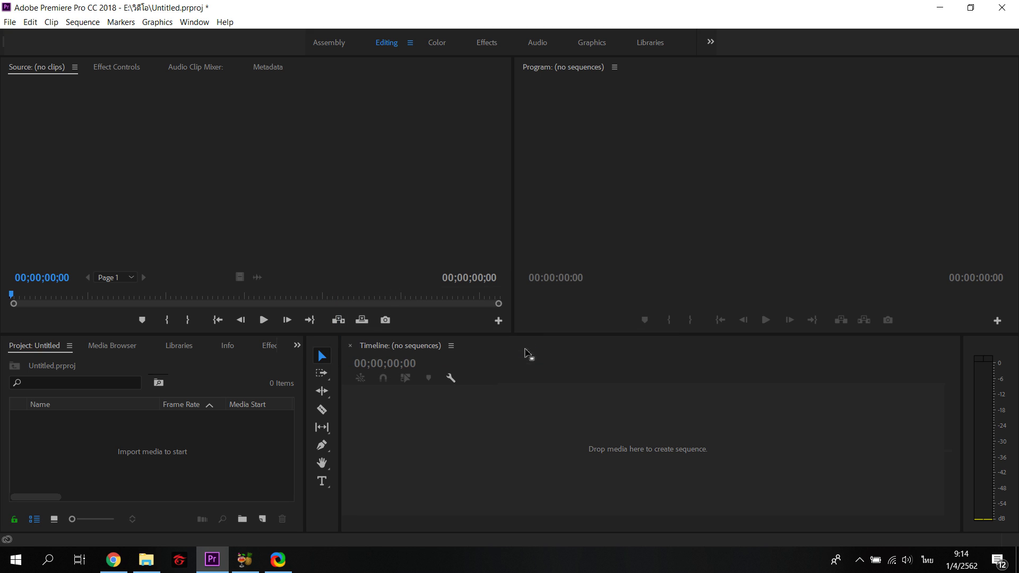
- Try importing IMG_2645.mp4 into the project and dismiss the generic import error
{"action": "left_click", "coordinate": [146, 560]}
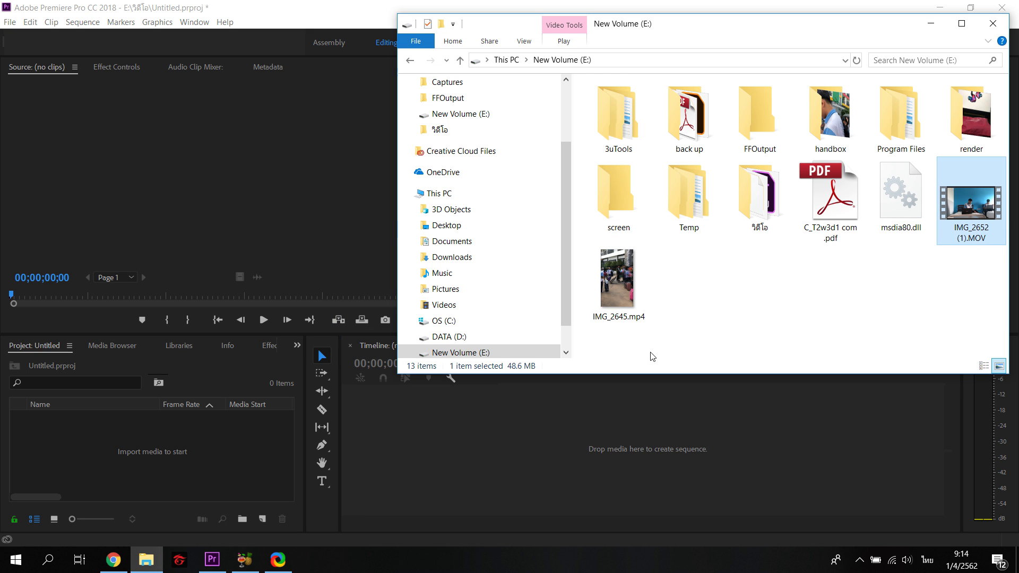
{"action": "left_click_drag", "start_coordinate": [626, 300], "coordinate": [258, 445]}
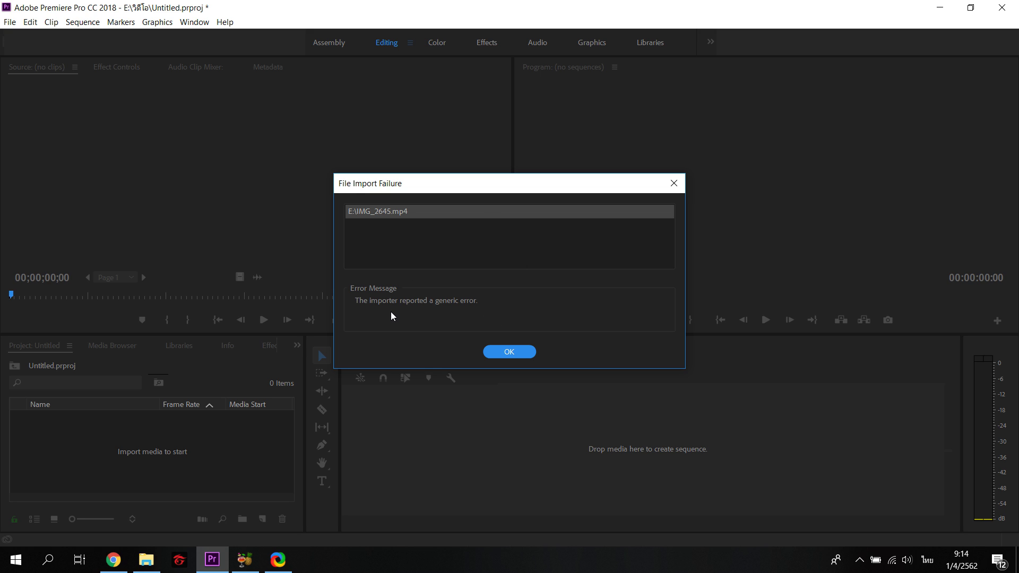
{"action": "left_click", "coordinate": [513, 352]}
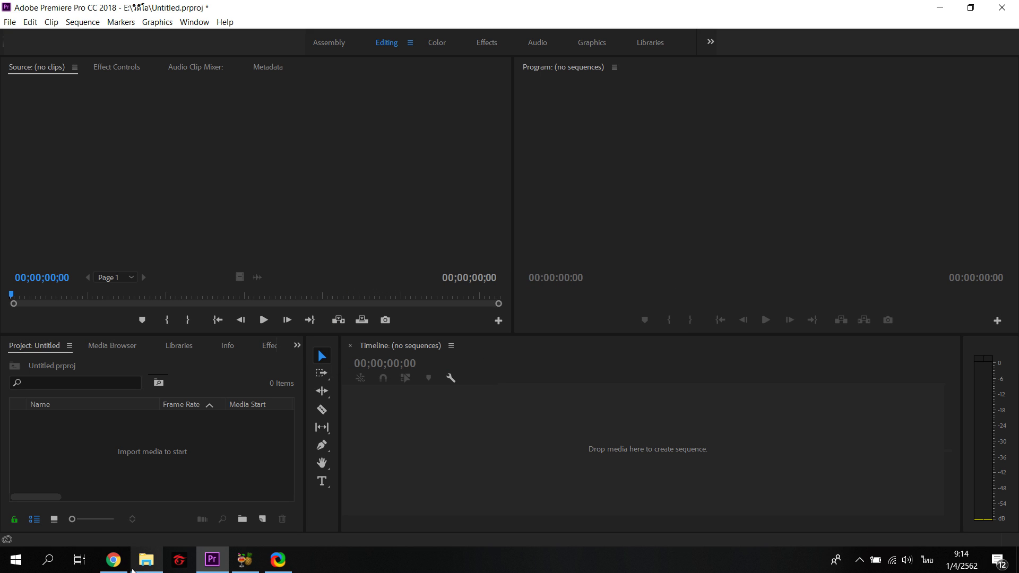
- Select and deselect the IMG_2652 (1).MOV and IMG_2645.mp4 files in the file browser
{"action": "left_click", "coordinate": [136, 561]}
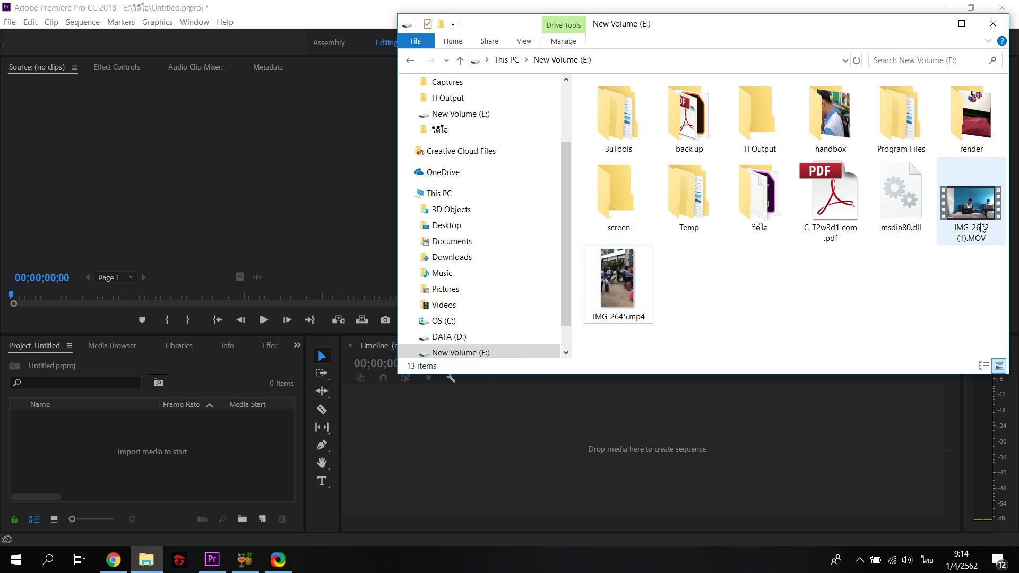
{"action": "left_click", "coordinate": [971, 213]}
{"action": "left_click", "coordinate": [652, 319]}
{"action": "mouse_move", "coordinate": [691, 315]}
{"action": "left_mouse_down"}
{"action": "mouse_move", "coordinate": [630, 289]}
{"action": "mouse_move", "coordinate": [678, 300]}
{"action": "left_mouse_up"}
{"action": "left_click", "coordinate": [785, 343]}
{"action": "left_click", "coordinate": [678, 300]}
{"action": "left_click", "coordinate": [652, 284]}
{"action": "left_click", "coordinate": [738, 291]}
{"action": "left_click", "coordinate": [971, 234]}
{"action": "left_click_drag", "start_coordinate": [805, 306], "coordinate": [718, 322]}
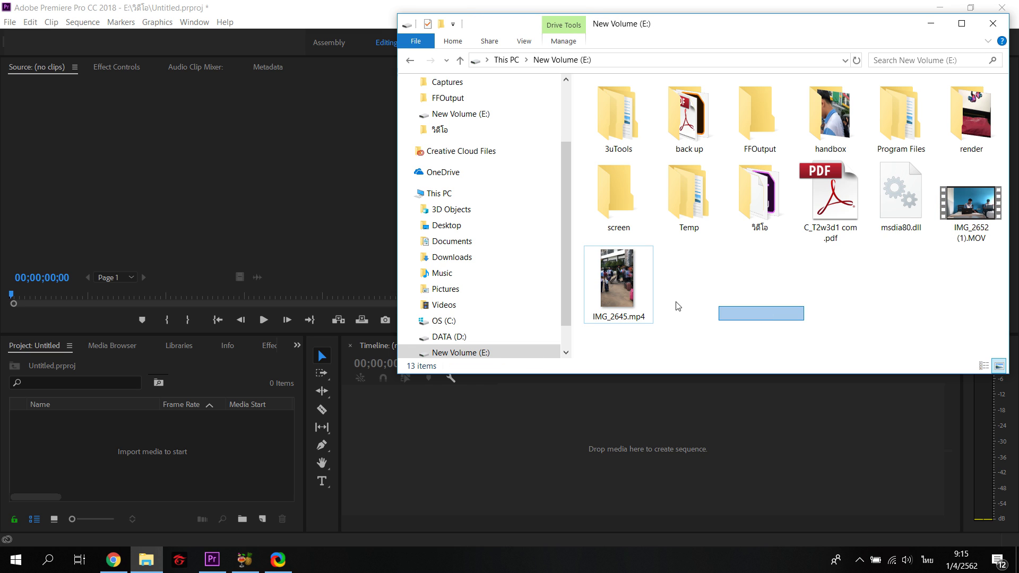
- Search Google for handbrake and open the official handbrake.fr site
{"action": "key", "text": "alt+Tab"}
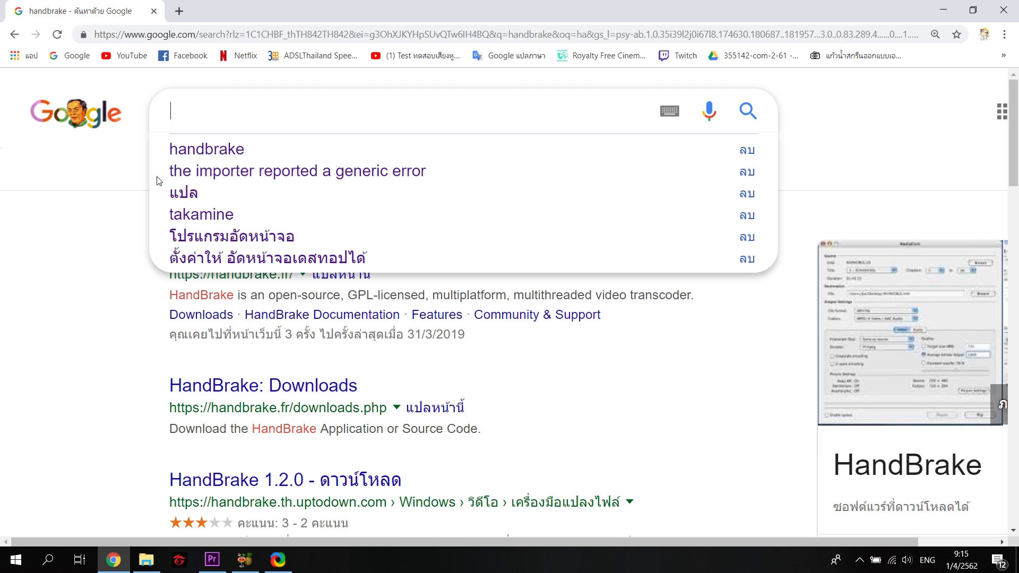
{"action": "type", "text": "ha"}
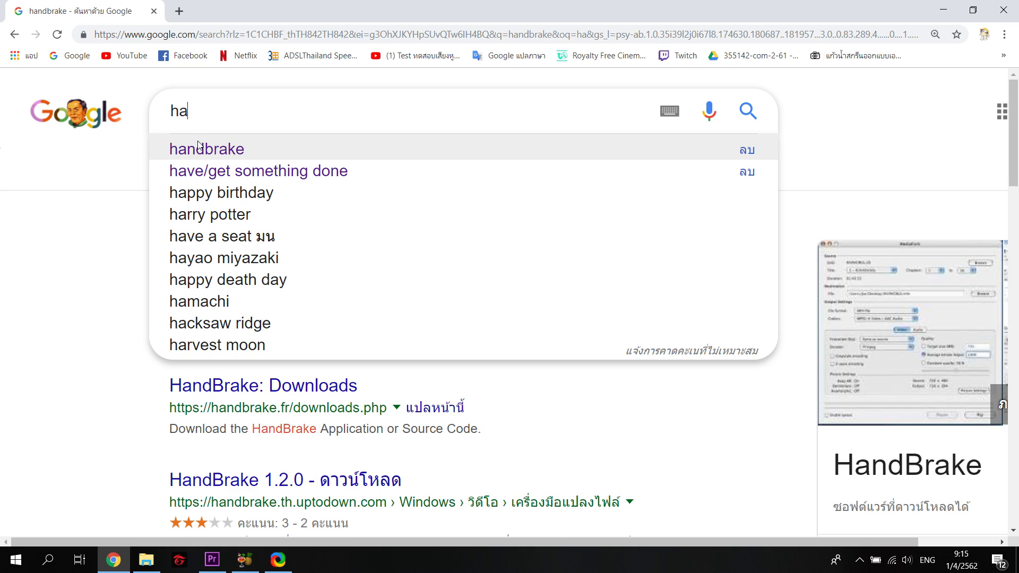
{"action": "type", "text": "m"}
{"action": "key", "text": "BackSpace"}
{"action": "type", "text": "nd"}
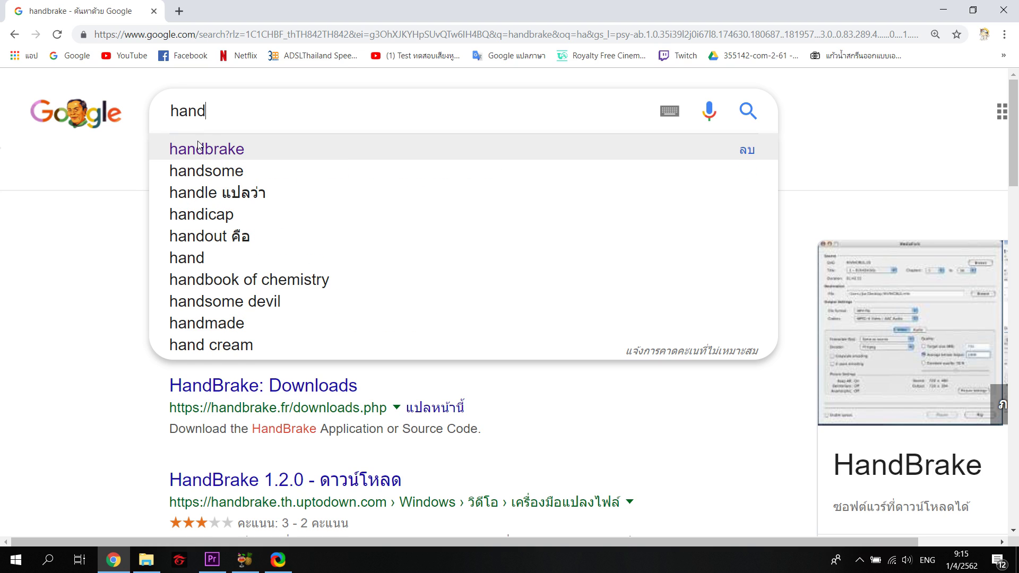
{"action": "type", "text": "brake"}
{"action": "key", "text": "Return"}
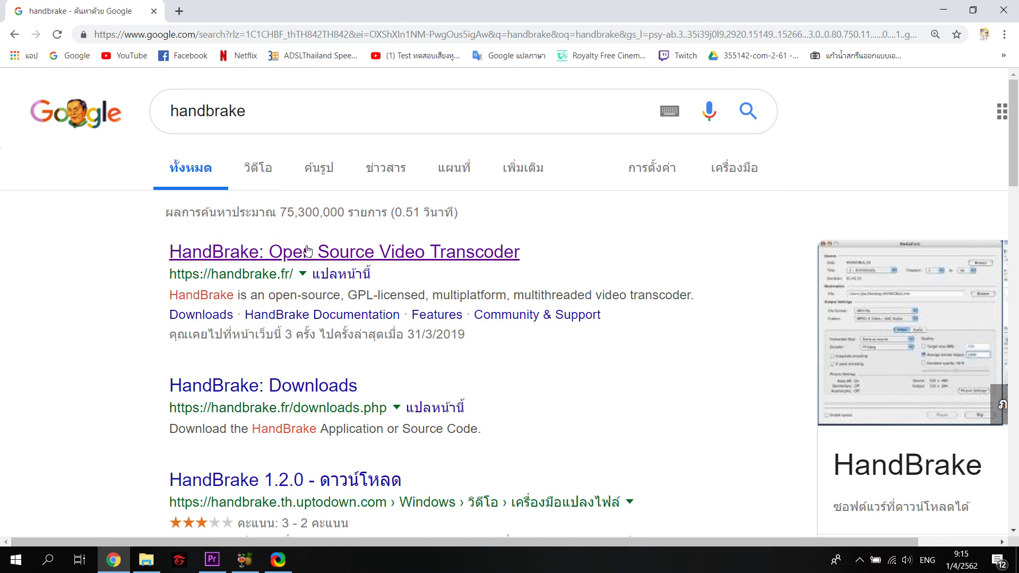
{"action": "left_click", "coordinate": [334, 258]}
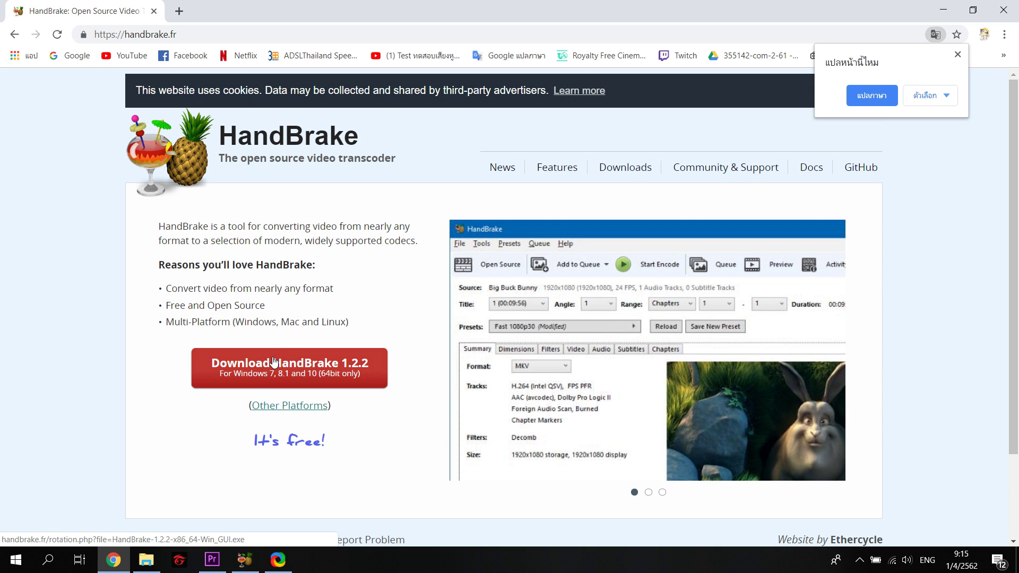
- Scroll through the handbrake.fr page and dismiss the translation offer
{"action": "scroll", "coordinate": [281, 325], "scroll_direction": "down", "scroll_amount": 1}
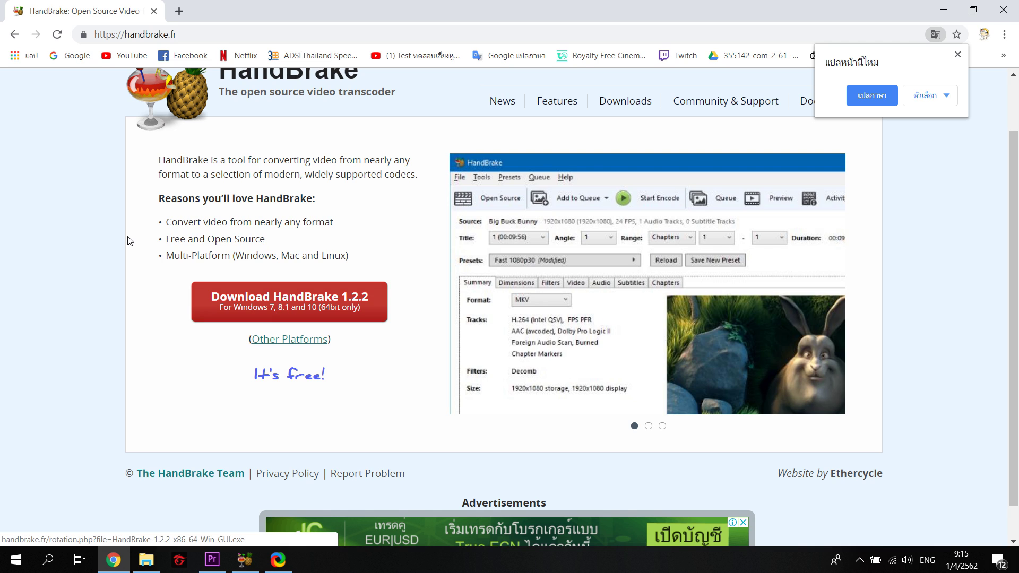
{"action": "scroll", "coordinate": [402, 334], "scroll_direction": "up", "scroll_amount": 1}
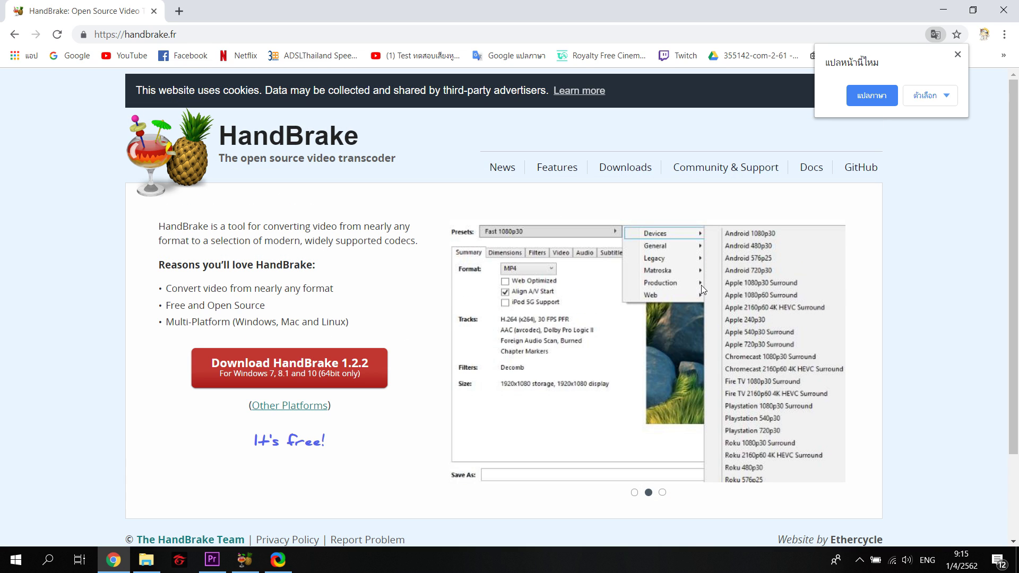
{"action": "scroll", "coordinate": [360, 367], "scroll_direction": "down", "scroll_amount": 2}
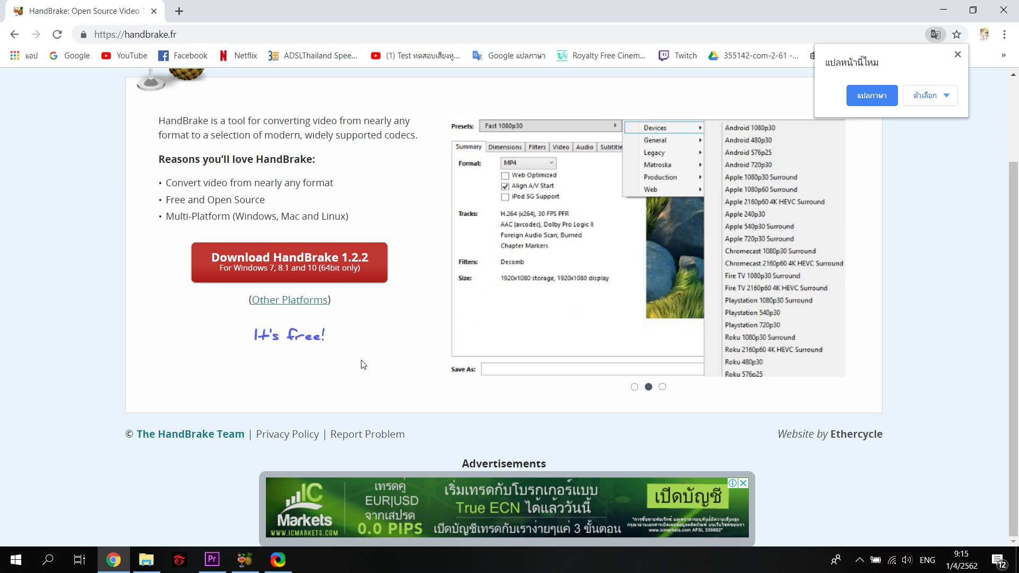
{"action": "scroll", "coordinate": [341, 374], "scroll_direction": "up", "scroll_amount": 2}
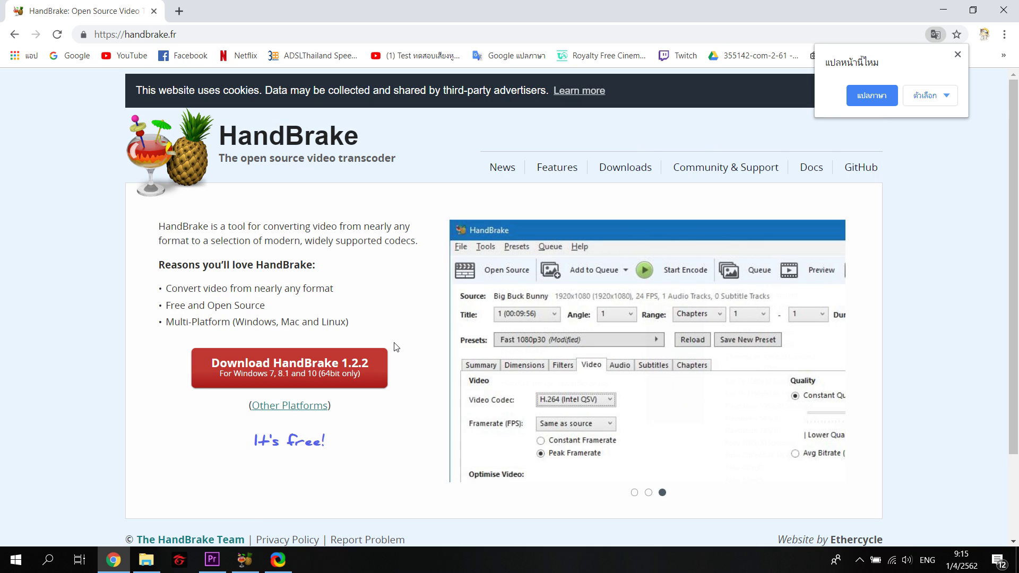
{"action": "scroll", "coordinate": [359, 365], "scroll_direction": "down", "scroll_amount": 1}
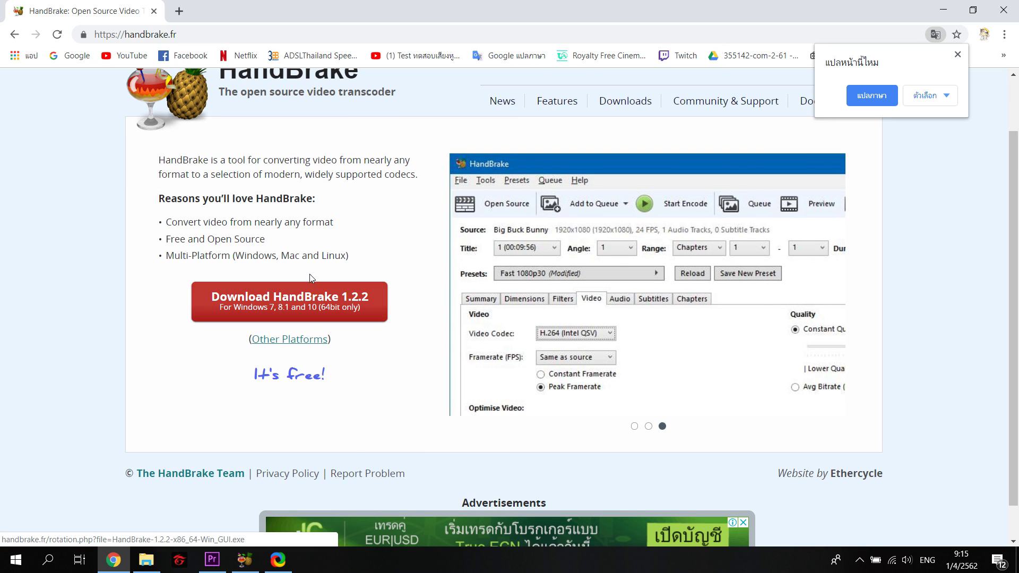
{"action": "left_click", "coordinate": [958, 54]}
- Confirm HandBrake-1.2.2-x86_64-Win_GUI.exe is in Chrome's downloads, then minimise Chrome
{"action": "left_click", "coordinate": [1005, 34]}
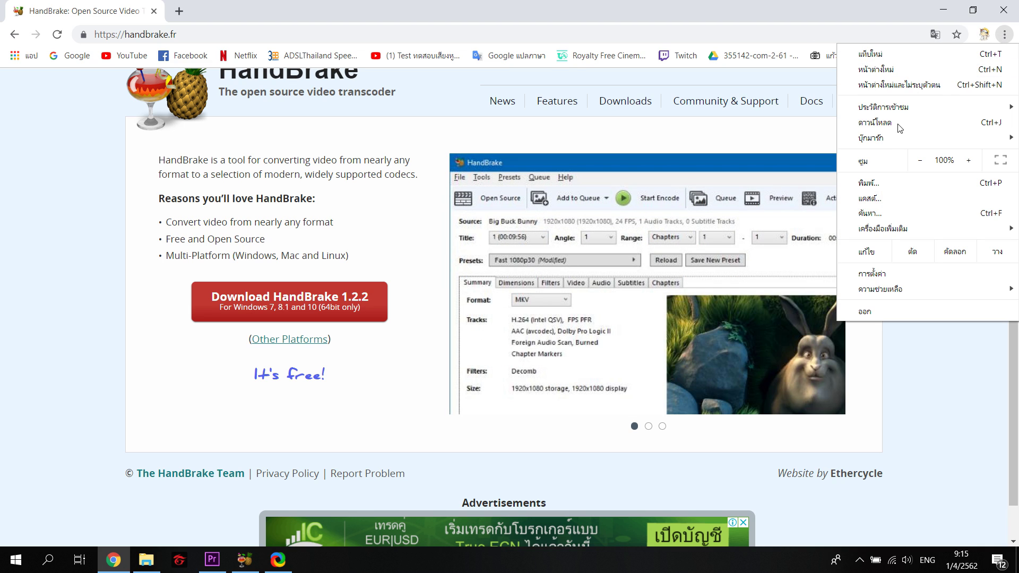
{"action": "left_click", "coordinate": [928, 128]}
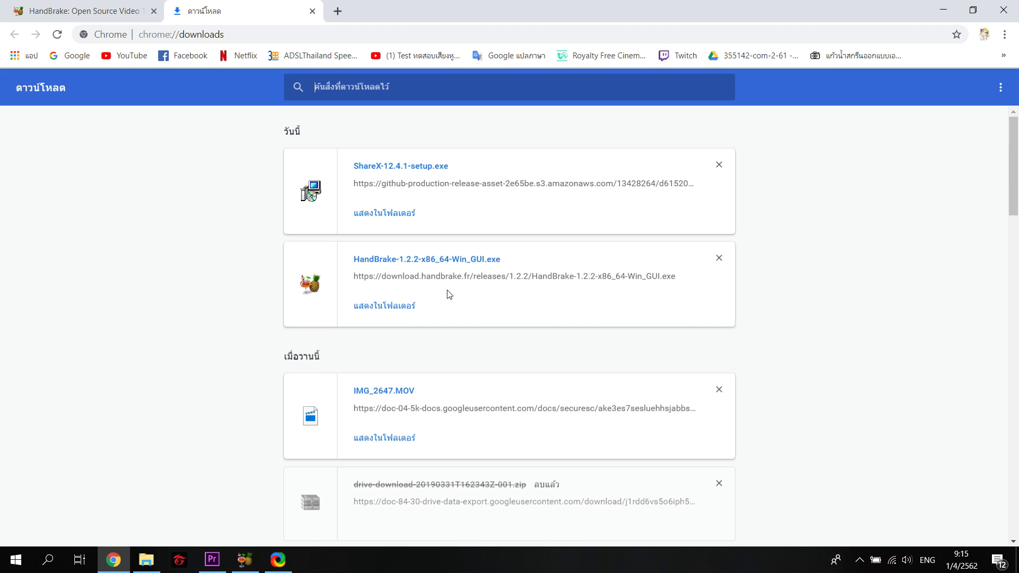
{"action": "scroll", "coordinate": [427, 213], "scroll_direction": "down", "scroll_amount": 2}
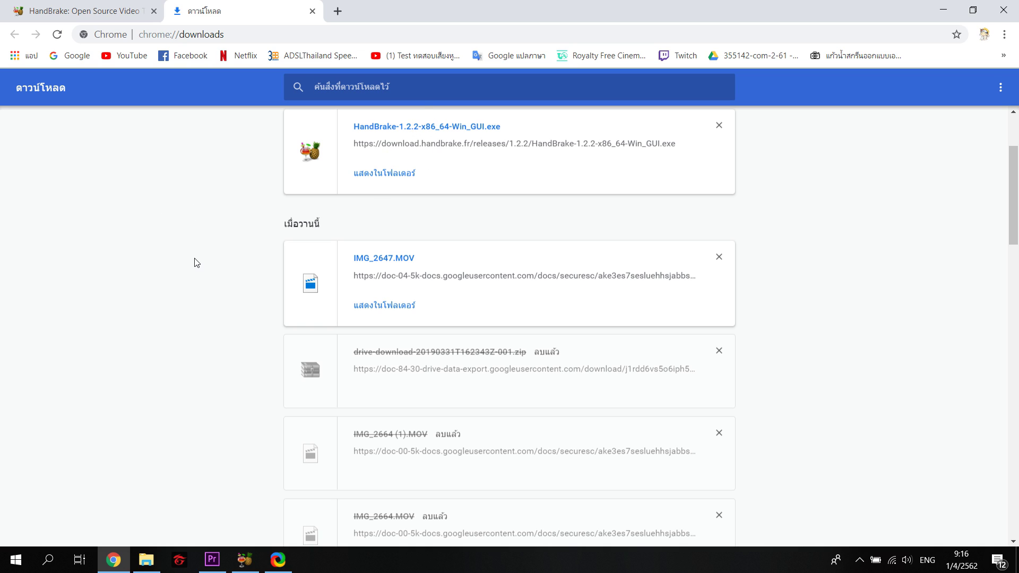
{"action": "left_click", "coordinate": [766, 552]}
{"action": "left_click", "coordinate": [1017, 563]}
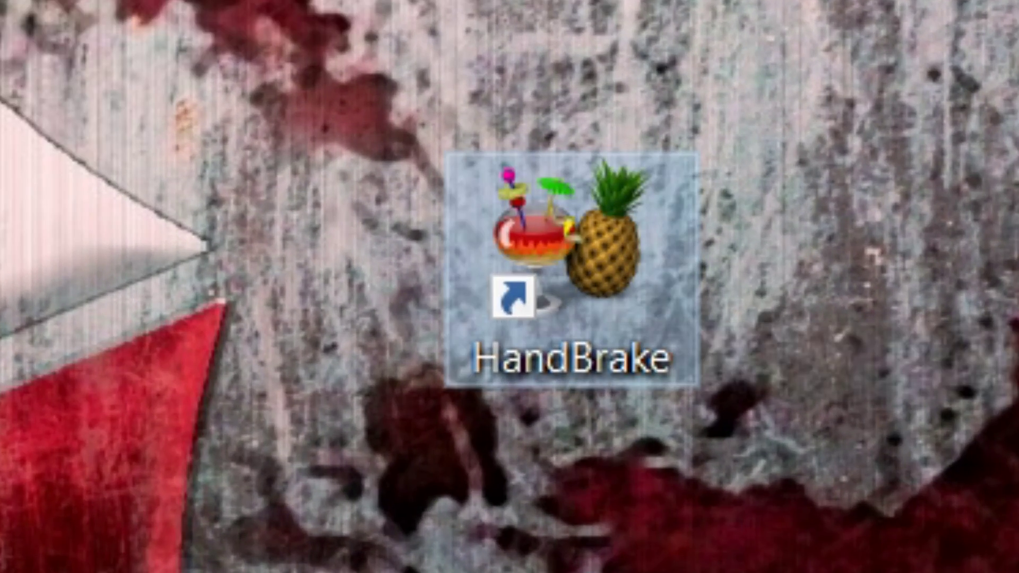
- Launch HandBrake from its desktop shortcut, maximise it, and choose a single-file source
{"action": "left_click_drag", "start_coordinate": [861, 571], "coordinate": [301, 34]}
{"action": "left_click_drag", "start_coordinate": [778, 523], "coordinate": [446, 157]}
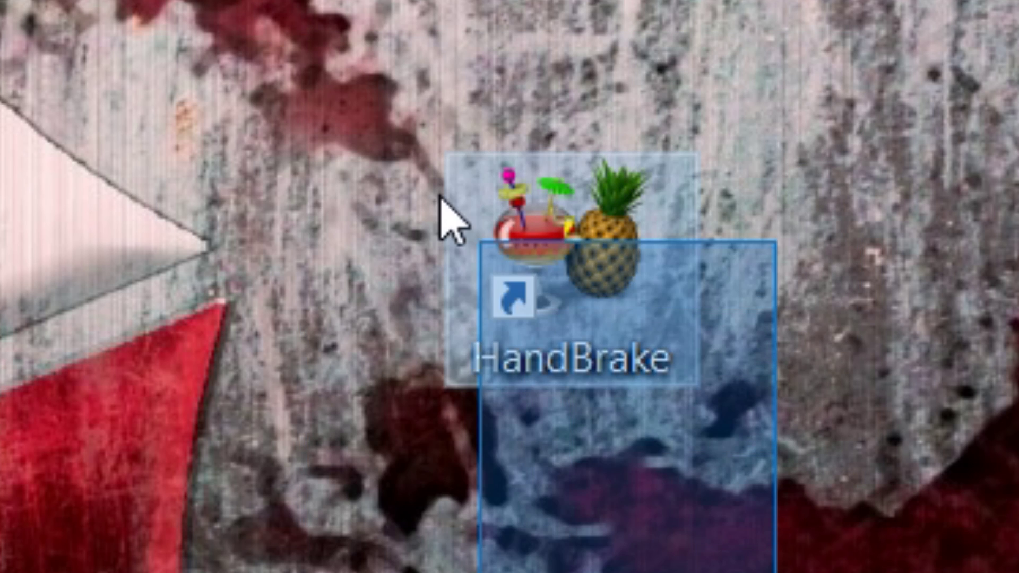
{"action": "double_click", "coordinate": [587, 334]}
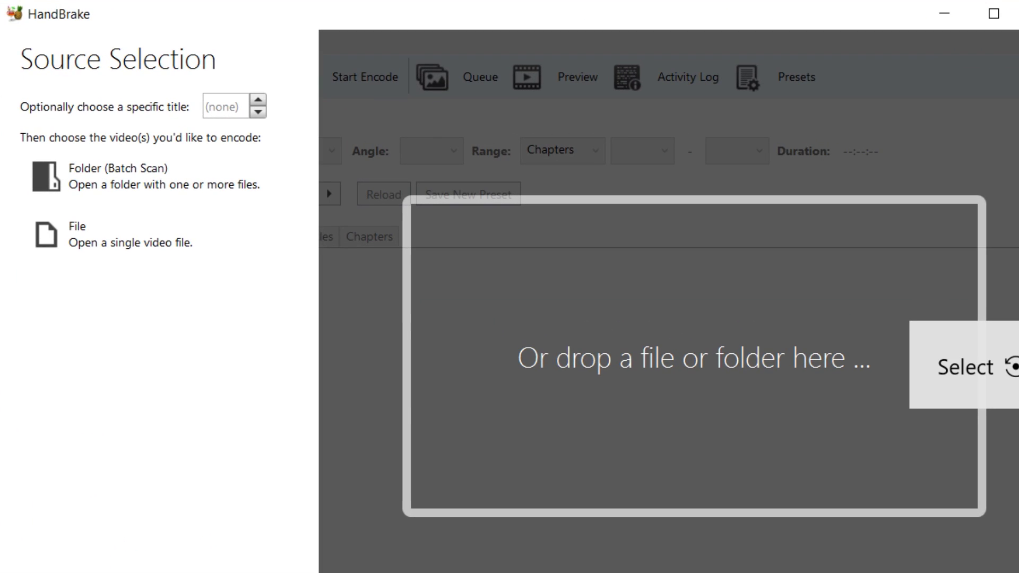
{"action": "left_click", "coordinate": [994, 16]}
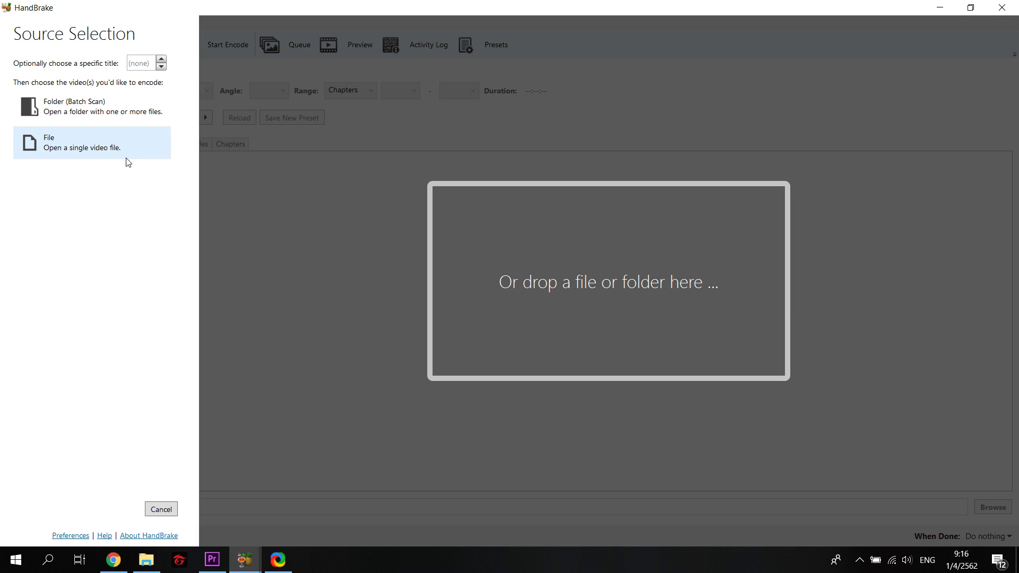
{"action": "left_click", "coordinate": [126, 154]}
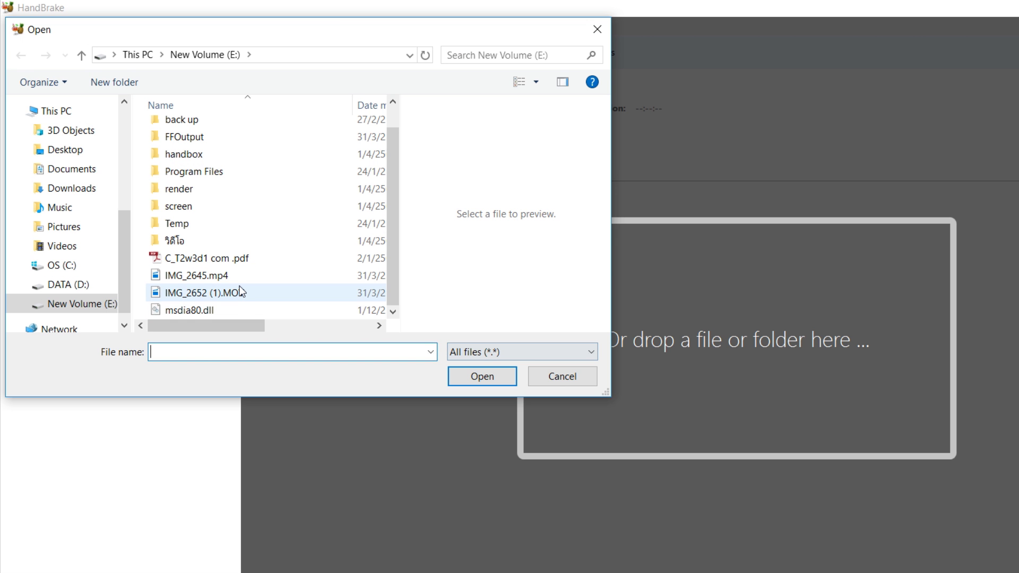
- Compare the two clips' previews, then open IMG_2652 (1).MOV from drive E: as the source
{"action": "left_click", "coordinate": [239, 276]}
{"action": "left_click", "coordinate": [242, 293]}
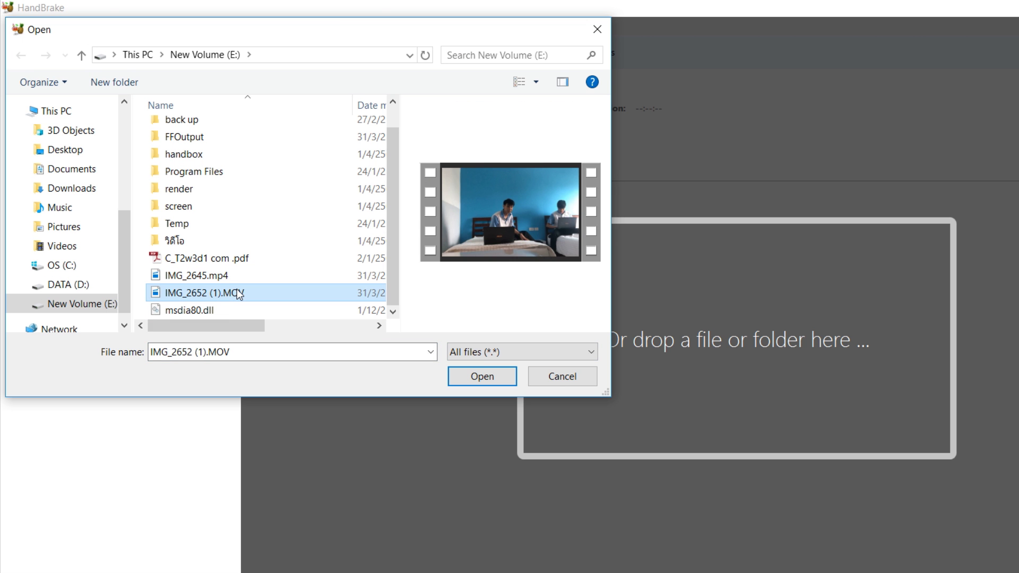
{"action": "left_click", "coordinate": [255, 279]}
{"action": "left_click", "coordinate": [256, 292]}
{"action": "left_click", "coordinate": [264, 275]}
{"action": "left_click", "coordinate": [257, 293]}
{"action": "left_click", "coordinate": [261, 278]}
{"action": "left_click", "coordinate": [258, 293]}
{"action": "left_click", "coordinate": [252, 281]}
{"action": "left_click", "coordinate": [252, 291]}
{"action": "left_click", "coordinate": [258, 277]}
{"action": "left_click", "coordinate": [256, 292]}
{"action": "left_click", "coordinate": [259, 277]}
{"action": "left_click", "coordinate": [256, 294]}
{"action": "left_click", "coordinate": [262, 276]}
{"action": "left_click", "coordinate": [257, 292]}
{"action": "left_click", "coordinate": [259, 278]}
{"action": "left_click", "coordinate": [260, 293]}
{"action": "left_click", "coordinate": [479, 378]}
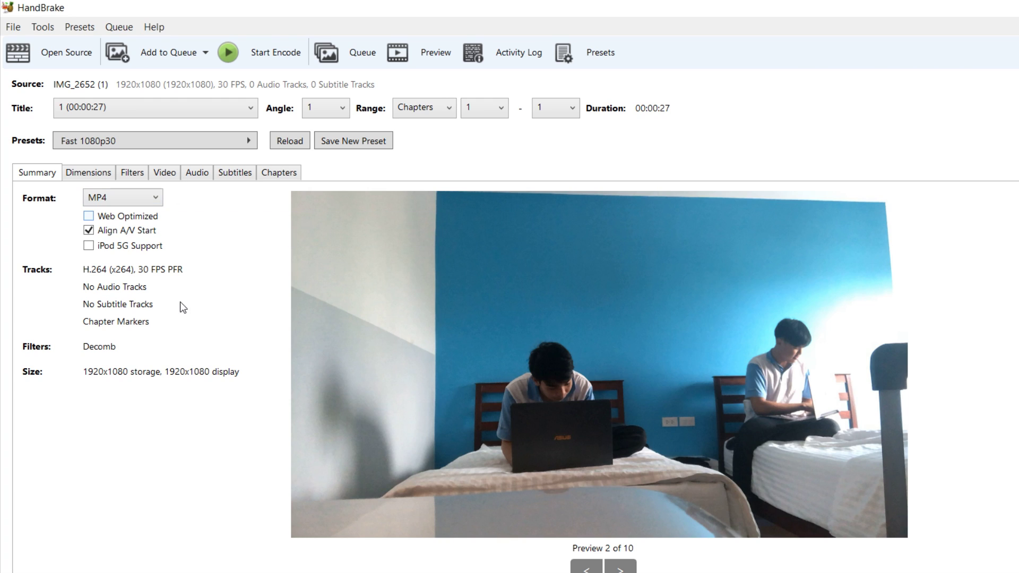
- Keep MP4 as the output format and choose the General Fast 1080p30 preset
{"action": "left_click", "coordinate": [147, 197]}
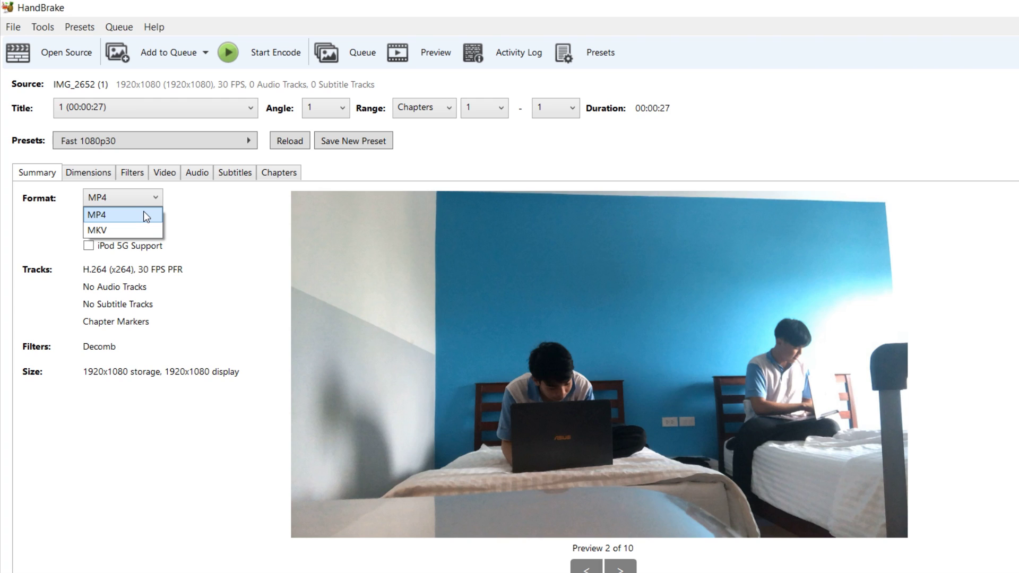
{"action": "left_click", "coordinate": [143, 215]}
{"action": "left_click", "coordinate": [198, 145]}
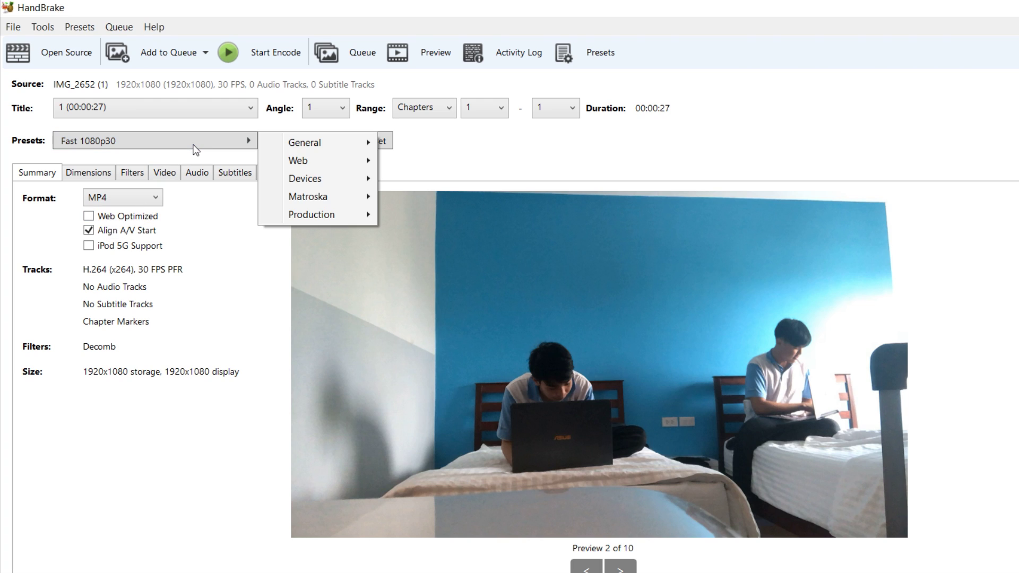
{"action": "mouse_move", "coordinate": [290, 145]}
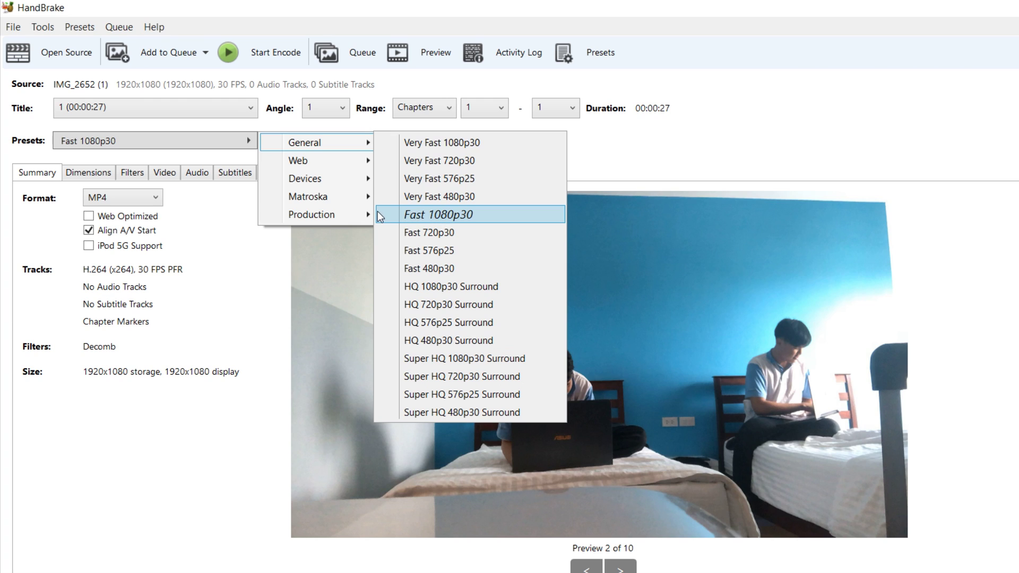
{"action": "left_click", "coordinate": [127, 216]}
{"action": "left_click", "coordinate": [195, 141]}
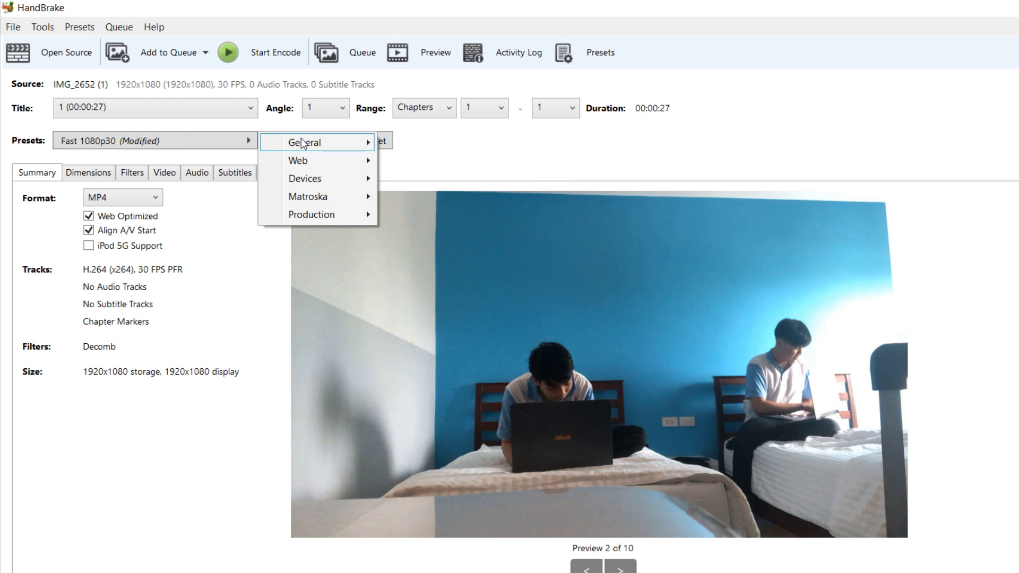
{"action": "mouse_move", "coordinate": [300, 142]}
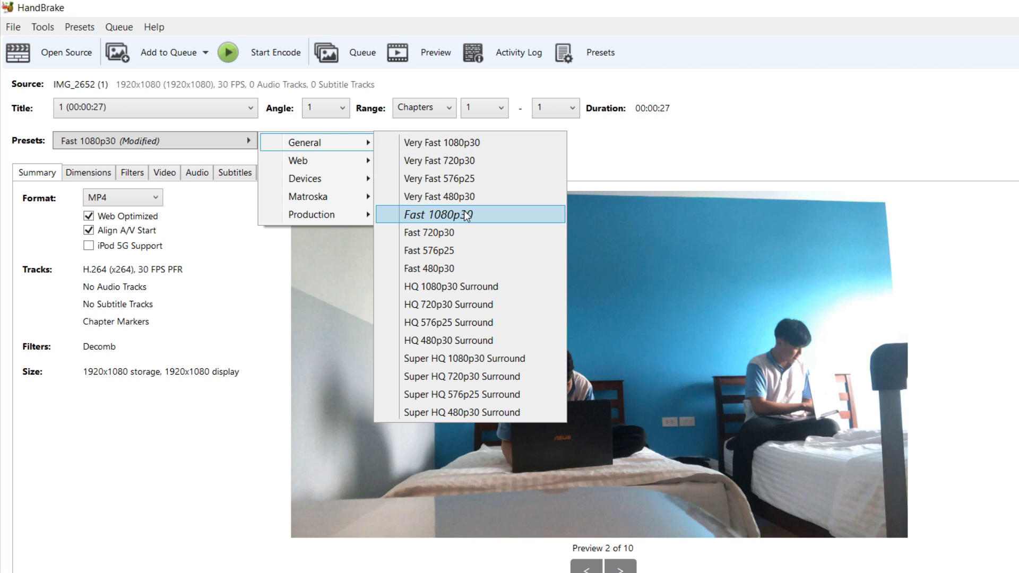
{"action": "left_click", "coordinate": [446, 214]}
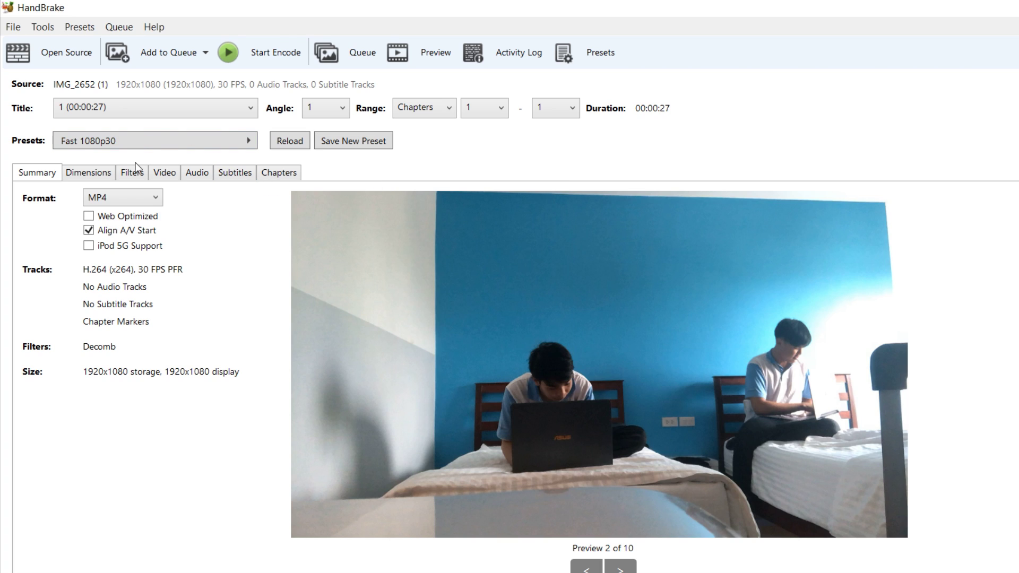
{"action": "mouse_move", "coordinate": [186, 249]}
- Keep the Fast 1080p30 preset, turn off Align A/V Start, and confirm MP4 output
{"action": "left_click", "coordinate": [195, 141]}
{"action": "mouse_move", "coordinate": [318, 143]}
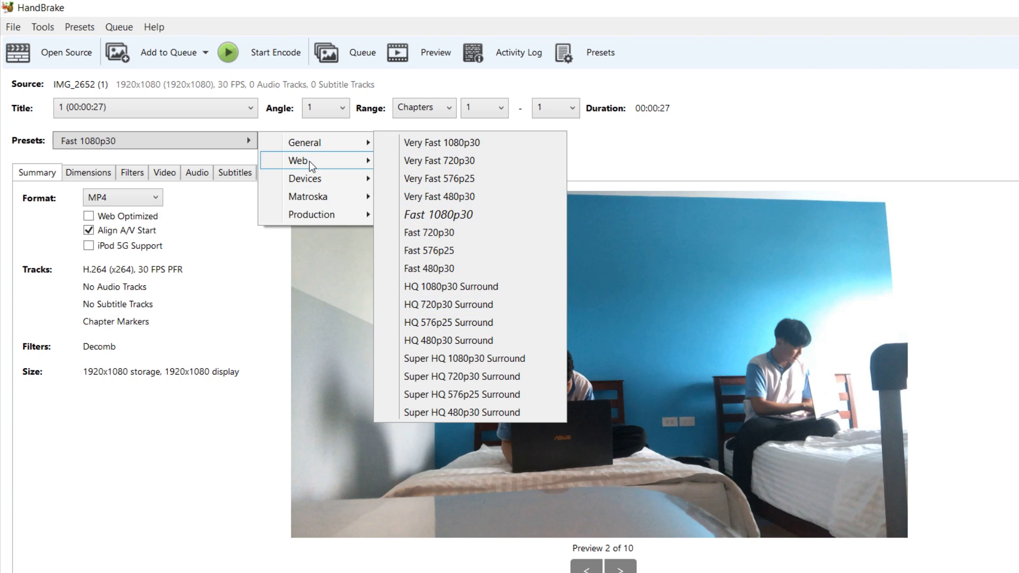
{"action": "mouse_move", "coordinate": [312, 166]}
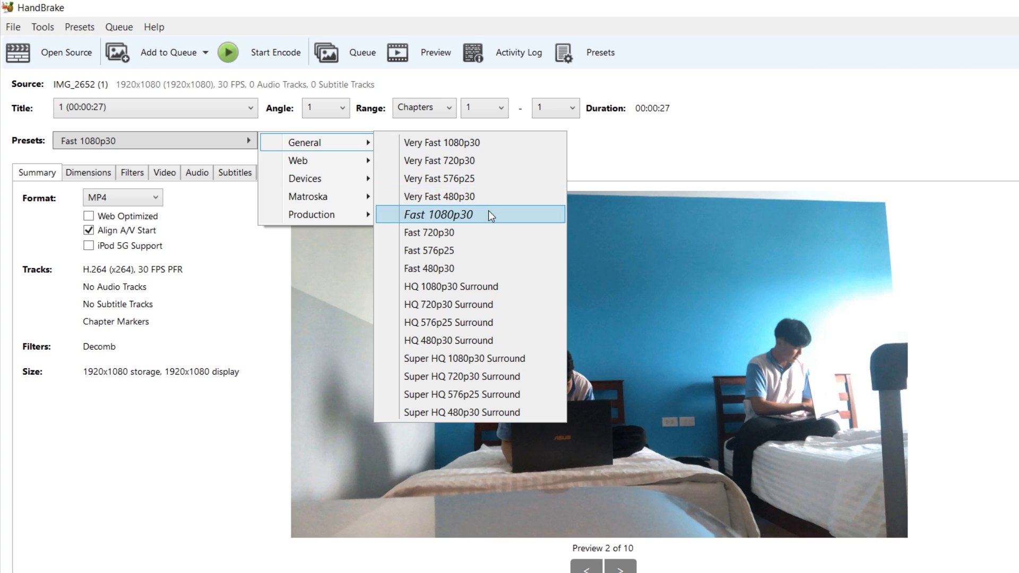
{"action": "left_click", "coordinate": [489, 215]}
{"action": "left_click", "coordinate": [152, 197]}
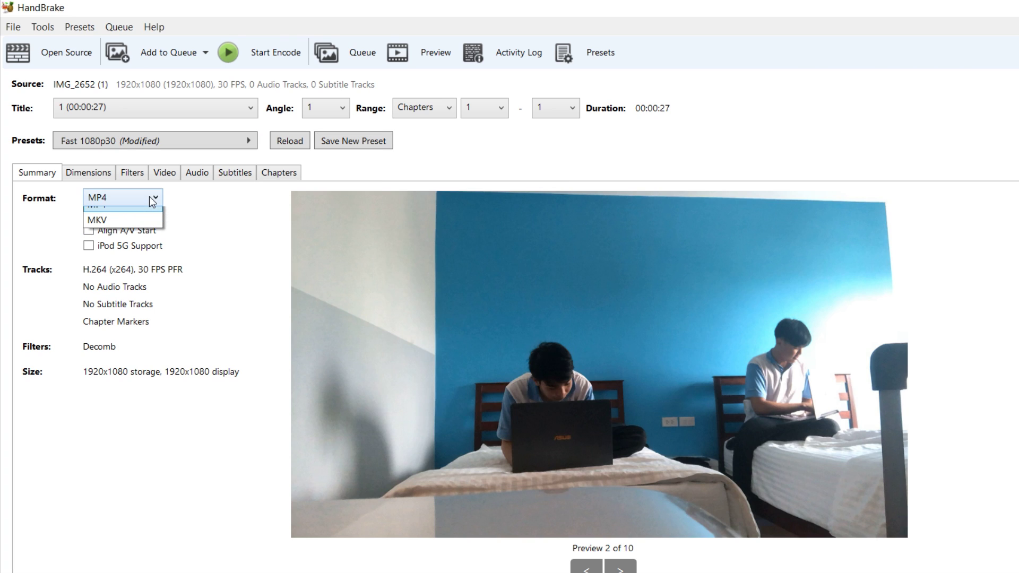
{"action": "left_click", "coordinate": [122, 211]}
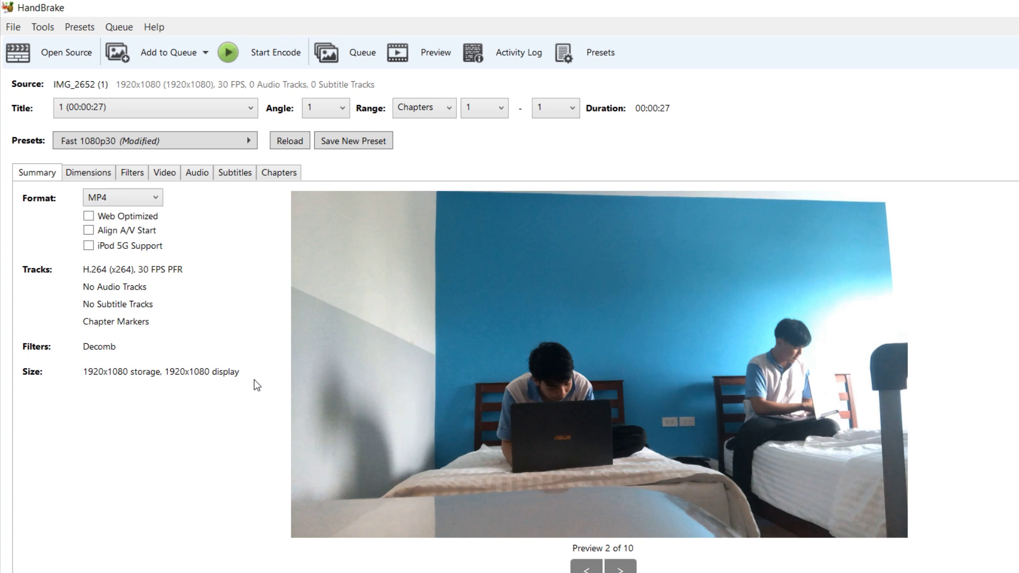
{"action": "left_click", "coordinate": [950, 570]}
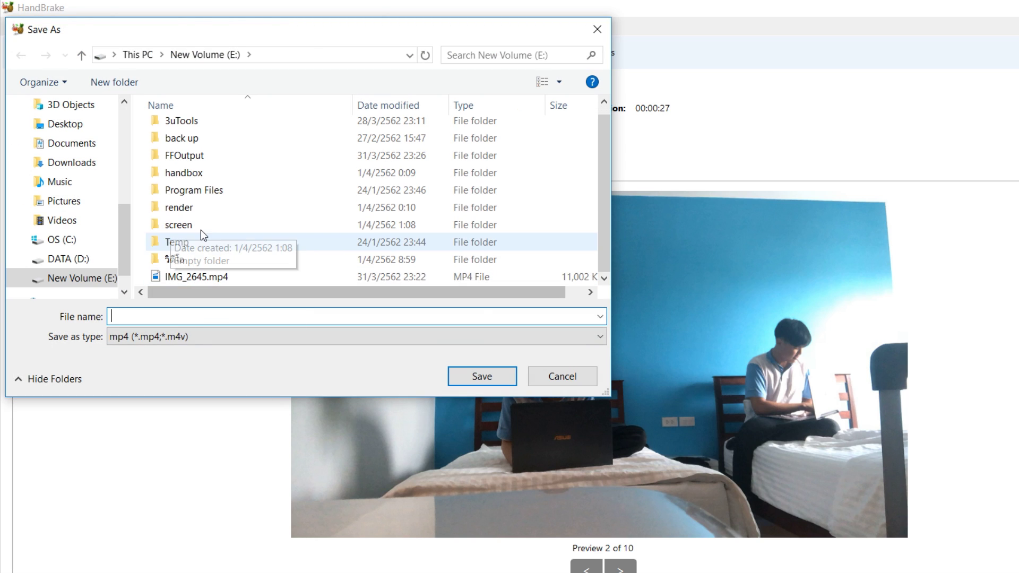
- Name the output file test55mov on New Volume (E:) and start encoding
{"action": "type", "text": "test"}
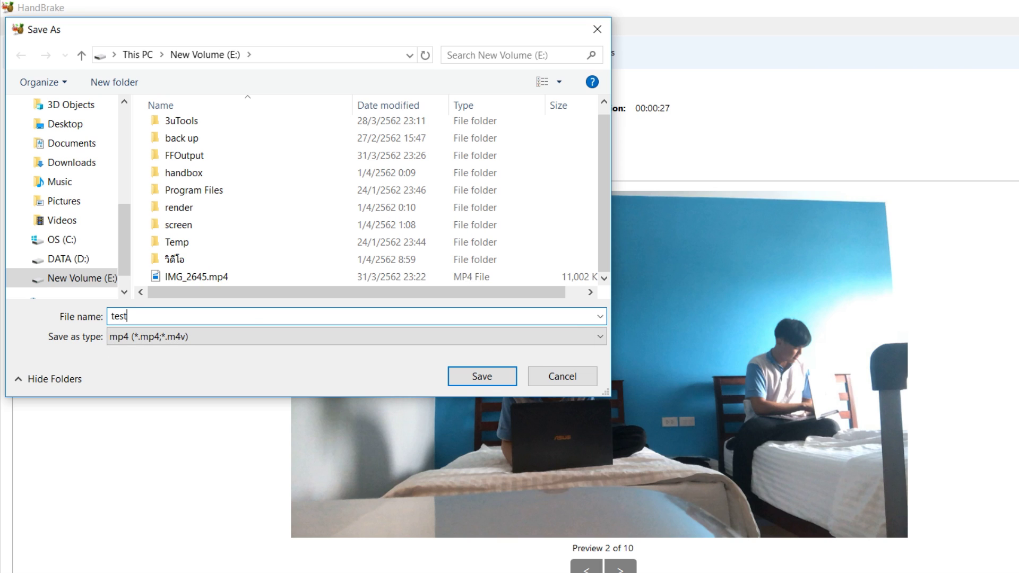
{"action": "type", "text": "55"}
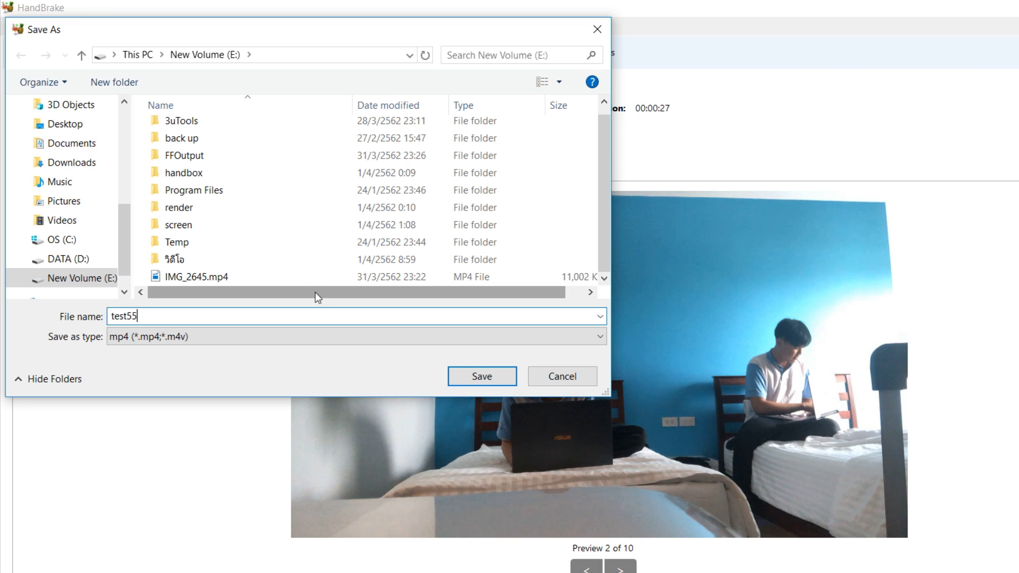
{"action": "key", "text": "BackSpace"}
{"action": "key", "text": "BackSpace"}
{"action": "type", "text": "55mov"}
{"action": "left_click", "coordinate": [473, 379]}
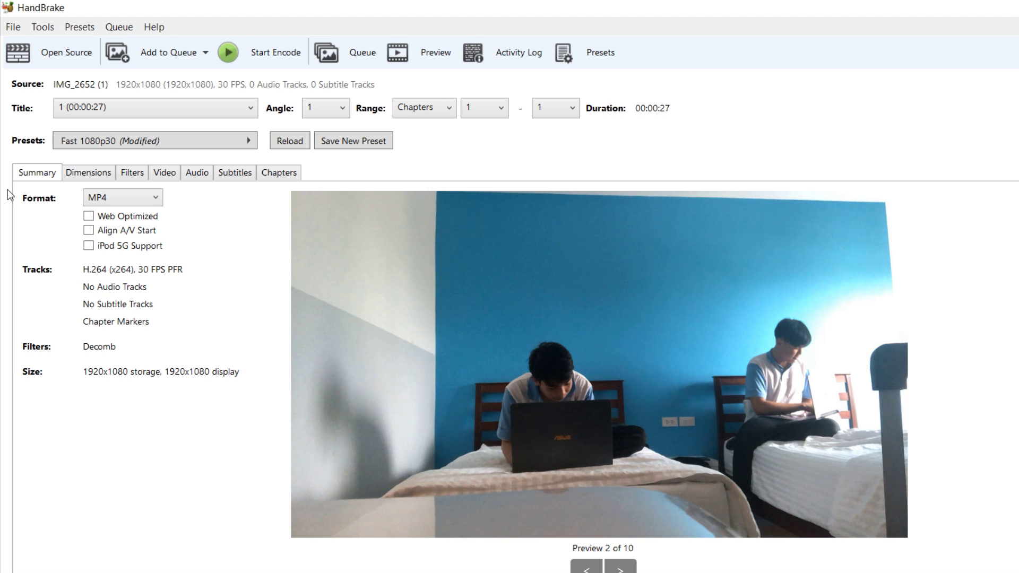
{"action": "left_click", "coordinate": [234, 58]}
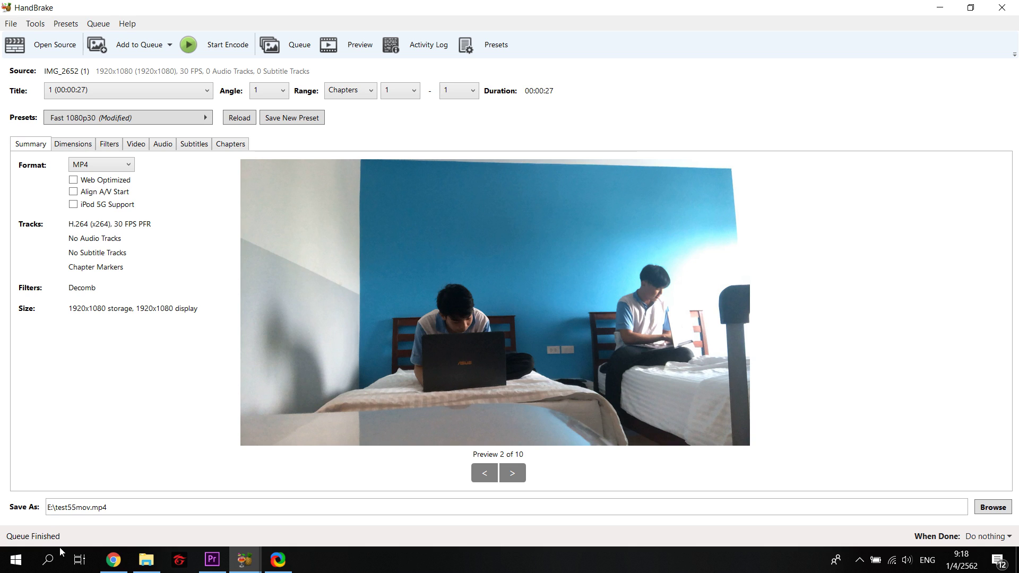
- Once the queue finishes, bring up the E: drive in File Explorer
{"action": "left_click", "coordinate": [146, 560]}
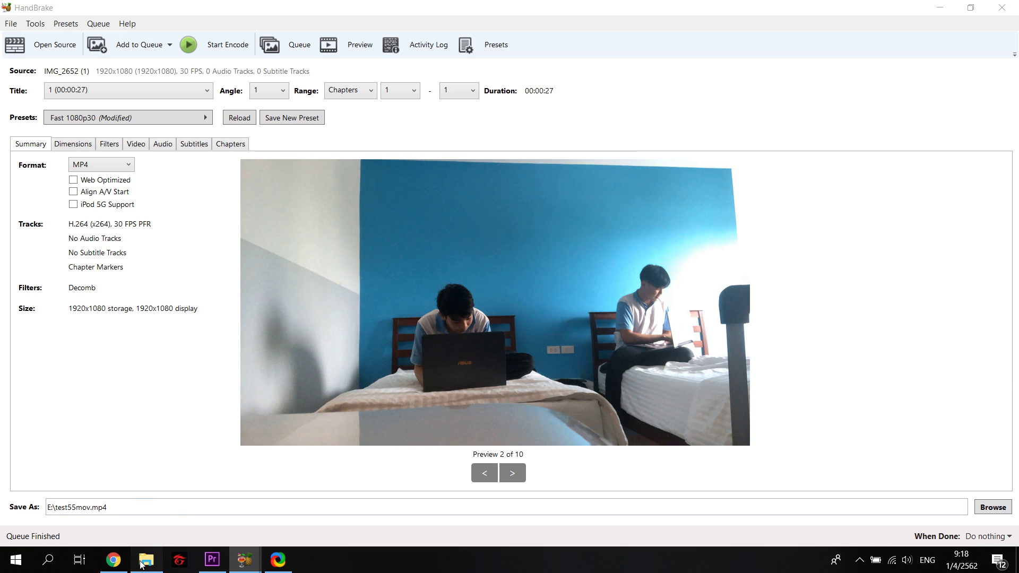
- Drag the original IMG_2652 (1).MOV into Premiere again and dismiss the no-streams failure
{"action": "left_click", "coordinate": [212, 560]}
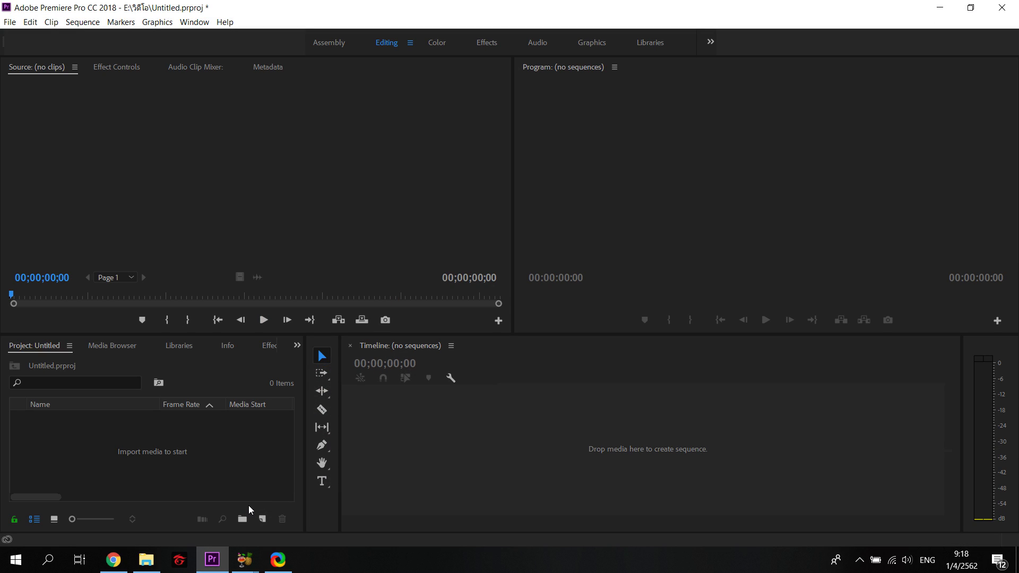
{"action": "left_click", "coordinate": [149, 559]}
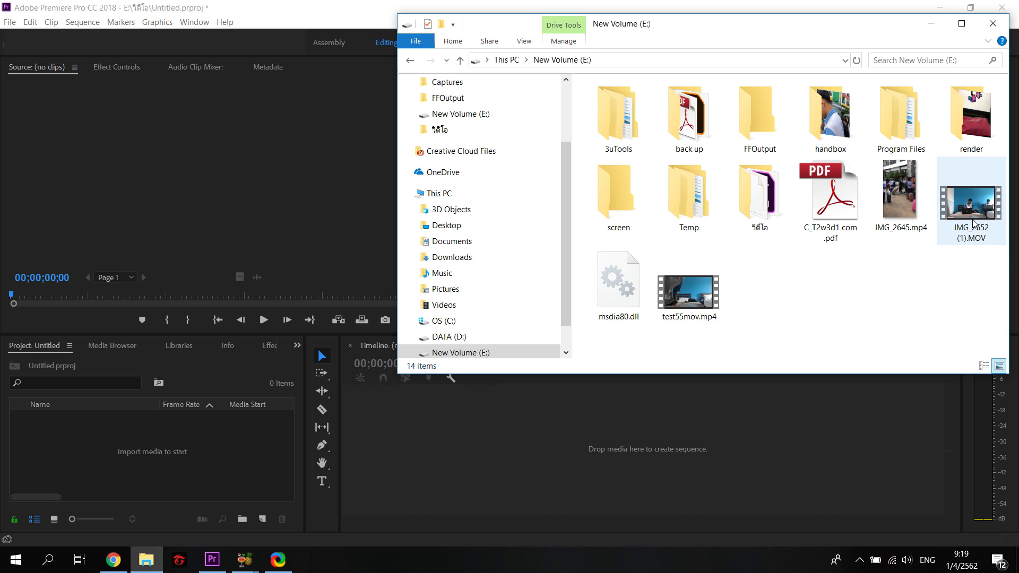
{"action": "left_click_drag", "start_coordinate": [974, 223], "coordinate": [383, 264]}
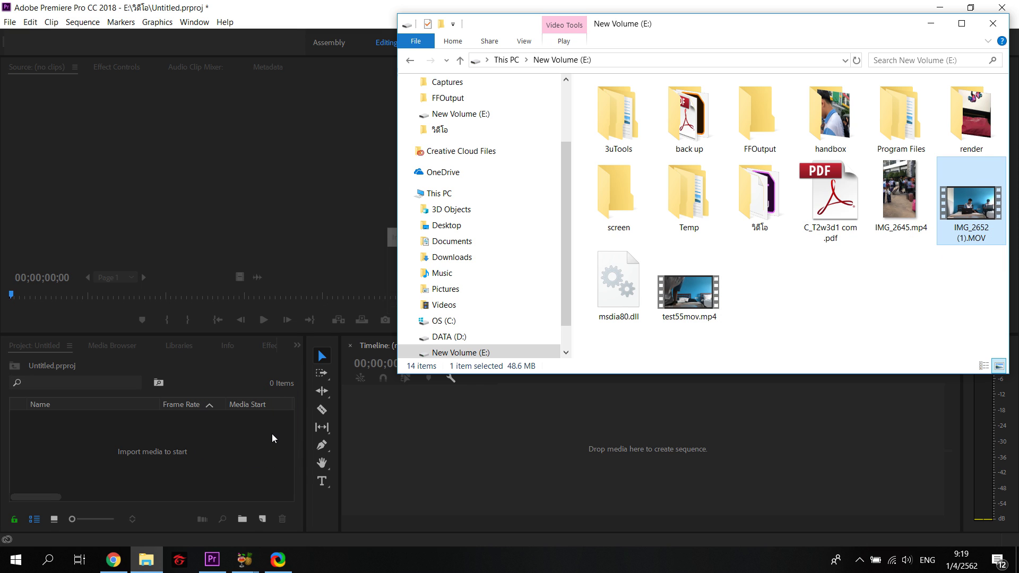
{"action": "left_click", "coordinate": [371, 192]}
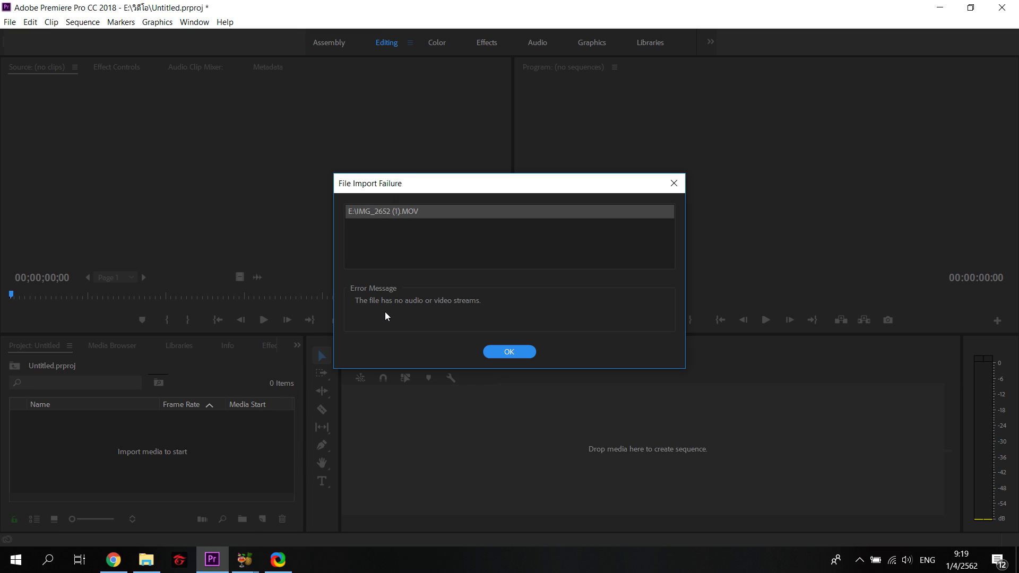
{"action": "left_click", "coordinate": [503, 357]}
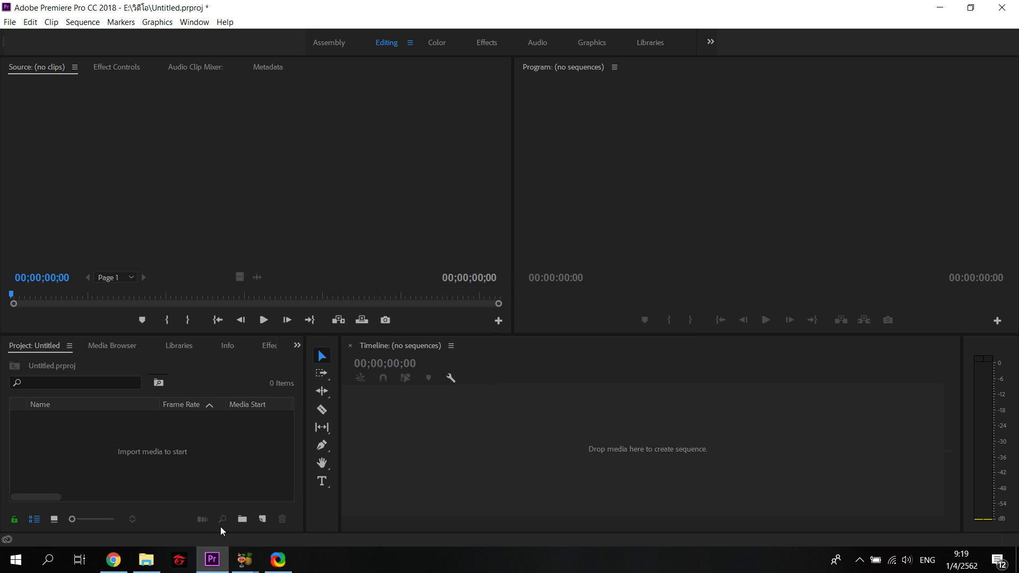
- Import the converted test55mov.mp4 from drive E: into the Premiere project
{"action": "left_click", "coordinate": [159, 559]}
{"action": "left_click", "coordinate": [672, 295]}
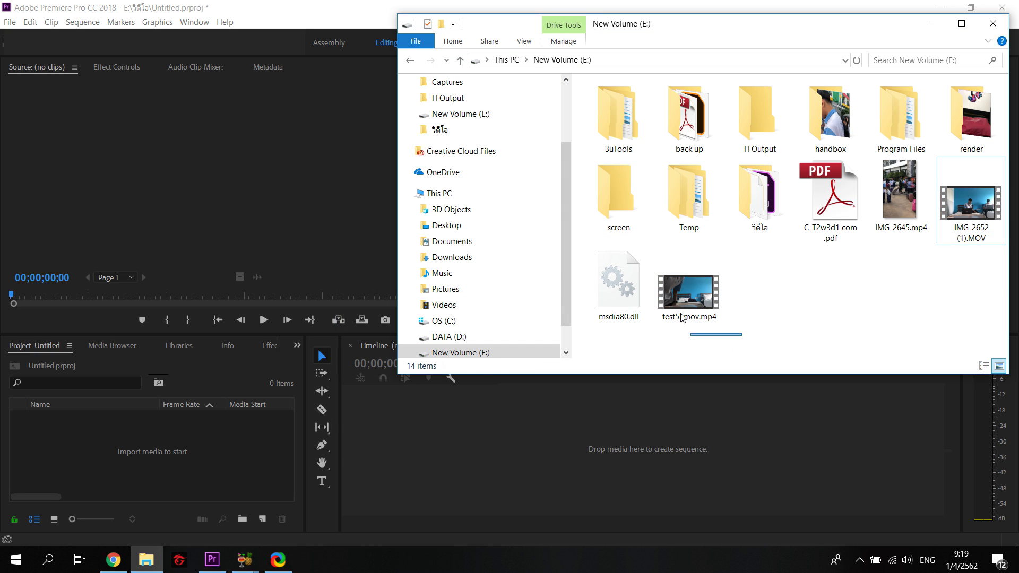
{"action": "left_click", "coordinate": [740, 346]}
{"action": "left_click", "coordinate": [669, 289]}
{"action": "left_click", "coordinate": [724, 336]}
{"action": "left_click_drag", "start_coordinate": [748, 341], "coordinate": [673, 266]}
{"action": "left_click", "coordinate": [732, 340]}
{"action": "left_click_drag", "start_coordinate": [665, 268], "coordinate": [250, 444]}
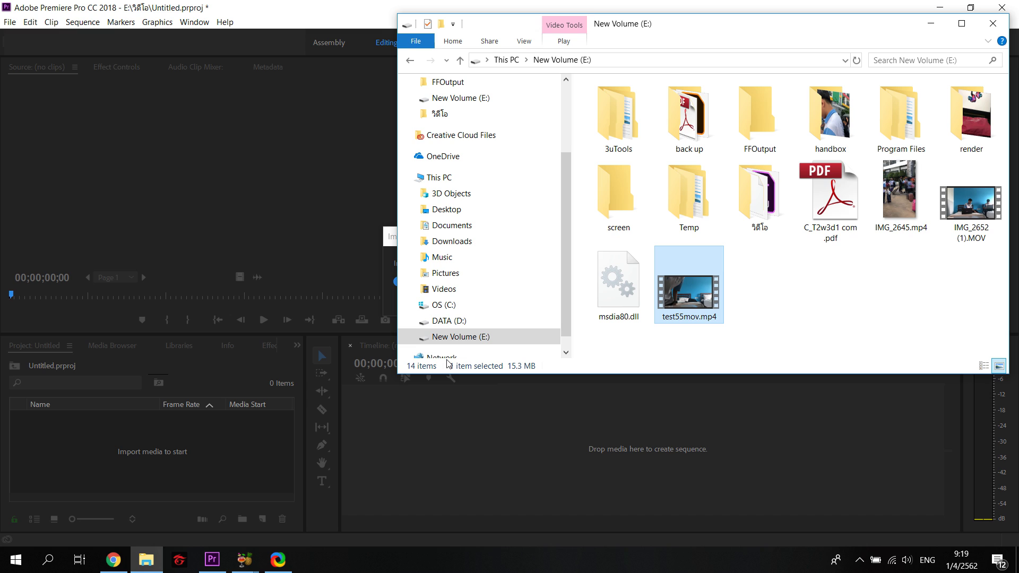
- Build a test55mov sequence from the clip, play it, and stop at 00:00:03:22
{"action": "left_click", "coordinate": [351, 418]}
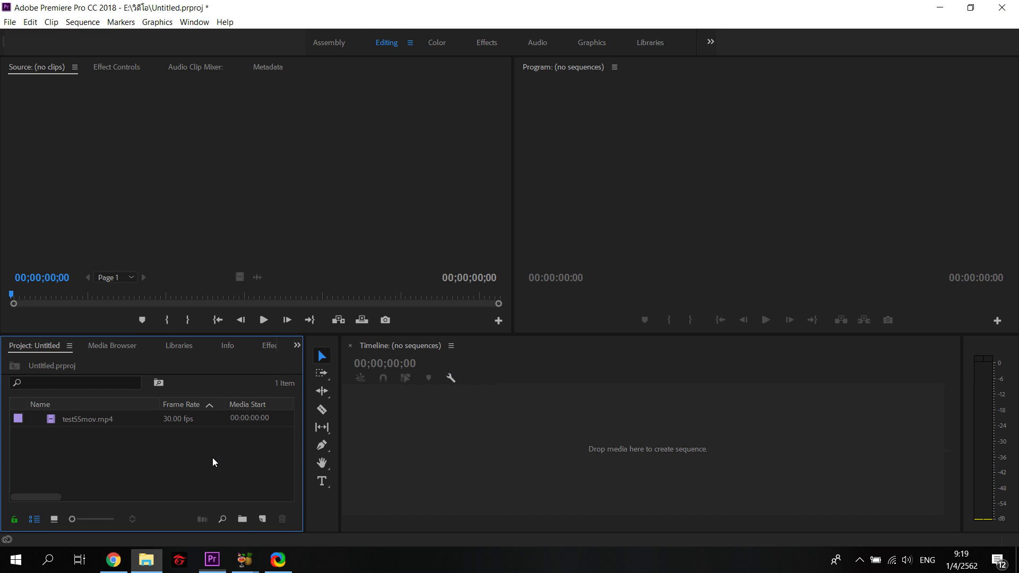
{"action": "left_click", "coordinate": [86, 423]}
{"action": "left_click_drag", "start_coordinate": [85, 423], "coordinate": [422, 451]}
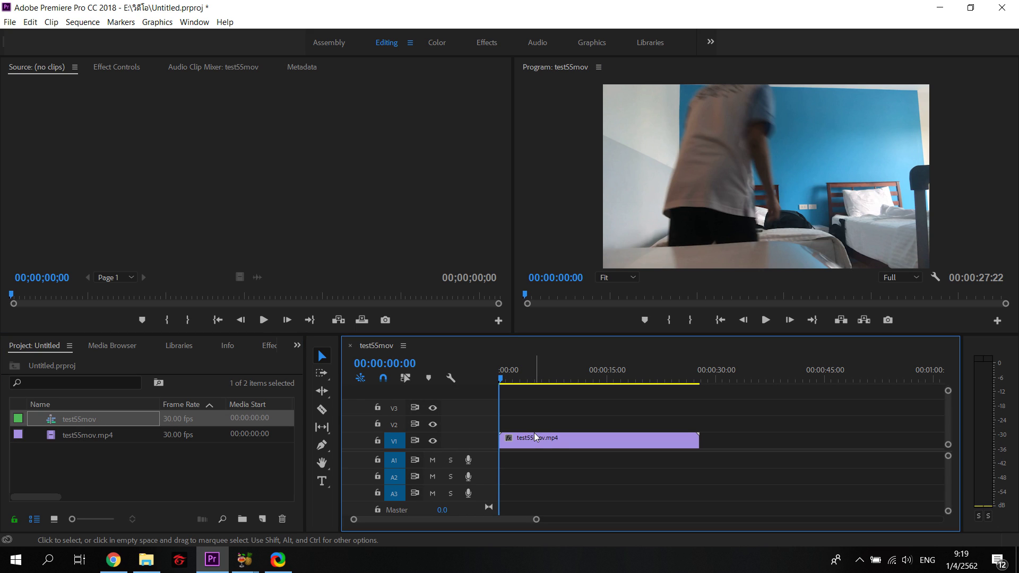
{"action": "key", "text": "space"}
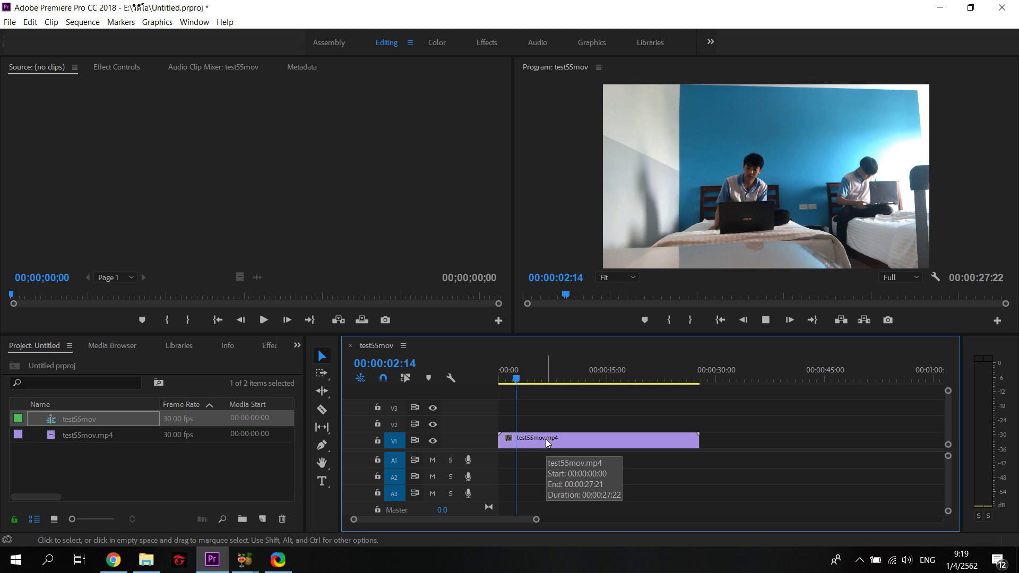
{"action": "key", "text": "space"}
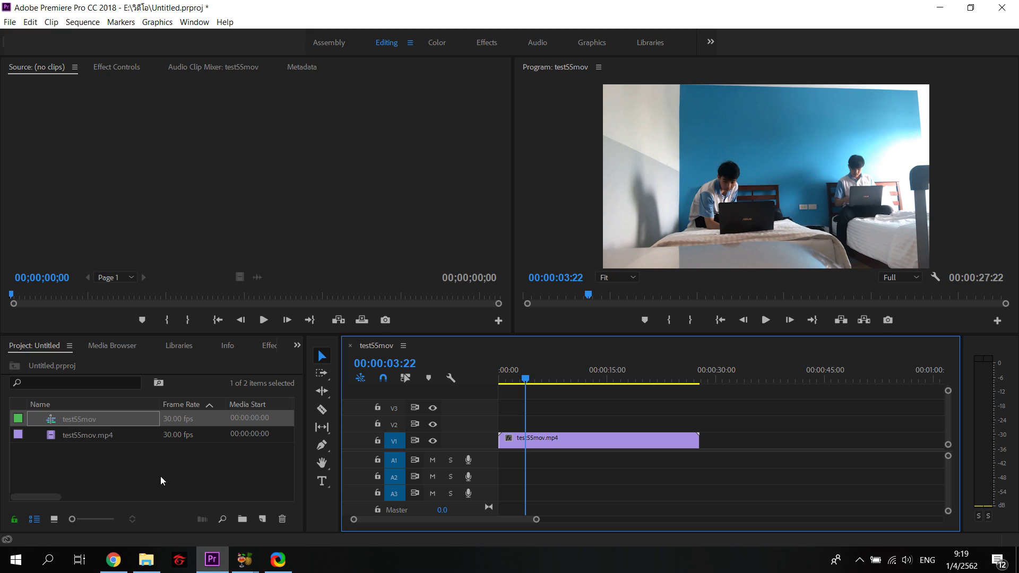
{"action": "left_click", "coordinate": [161, 476]}
{"action": "left_click", "coordinate": [289, 558]}
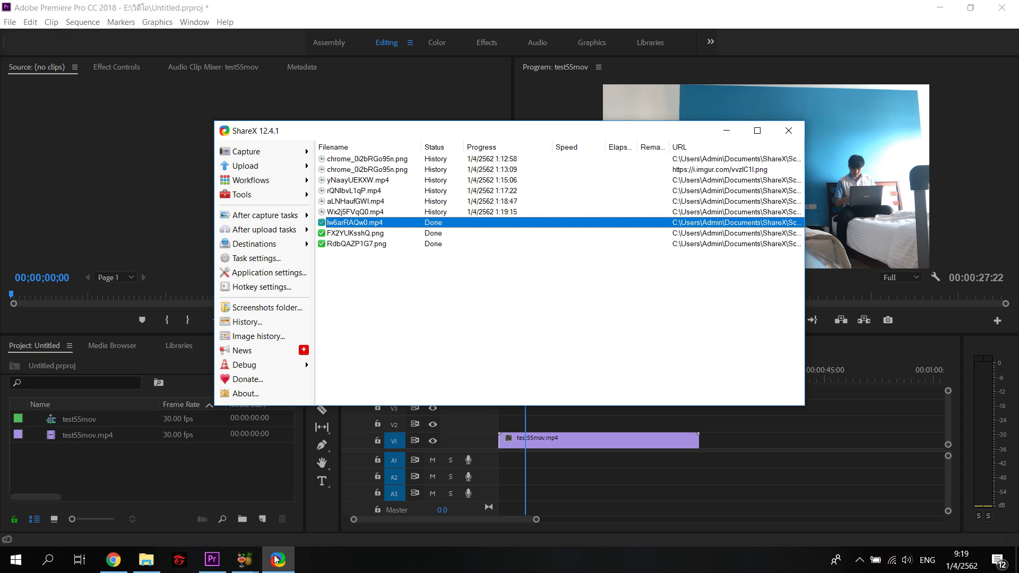
- Load IMG_2645.mp4 from drive E: as HandBrake's new source
{"action": "mouse_move", "coordinate": [245, 560]}
{"action": "left_click", "coordinate": [311, 472]}
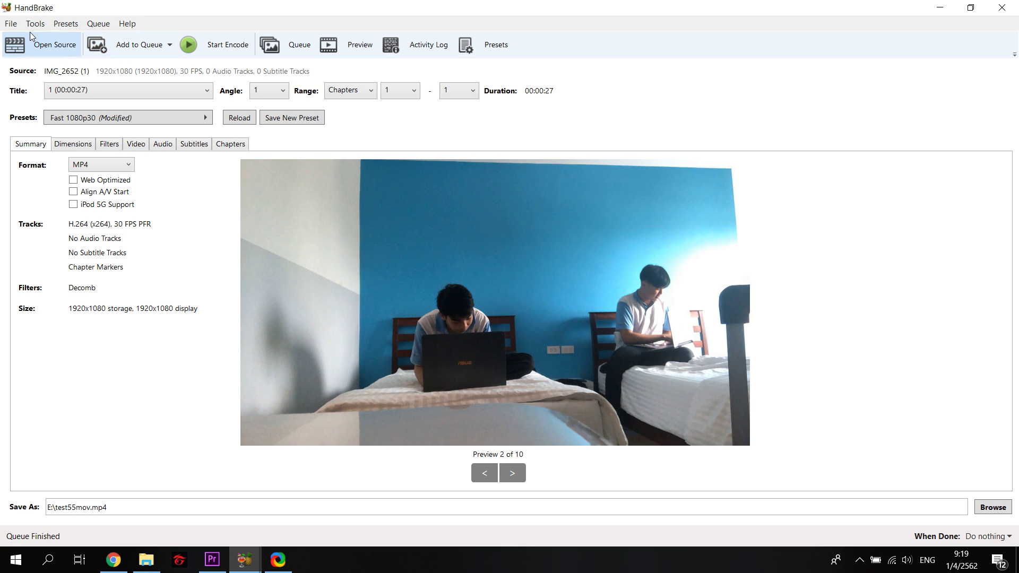
{"action": "left_click", "coordinate": [11, 24]}
{"action": "left_click", "coordinate": [17, 39]}
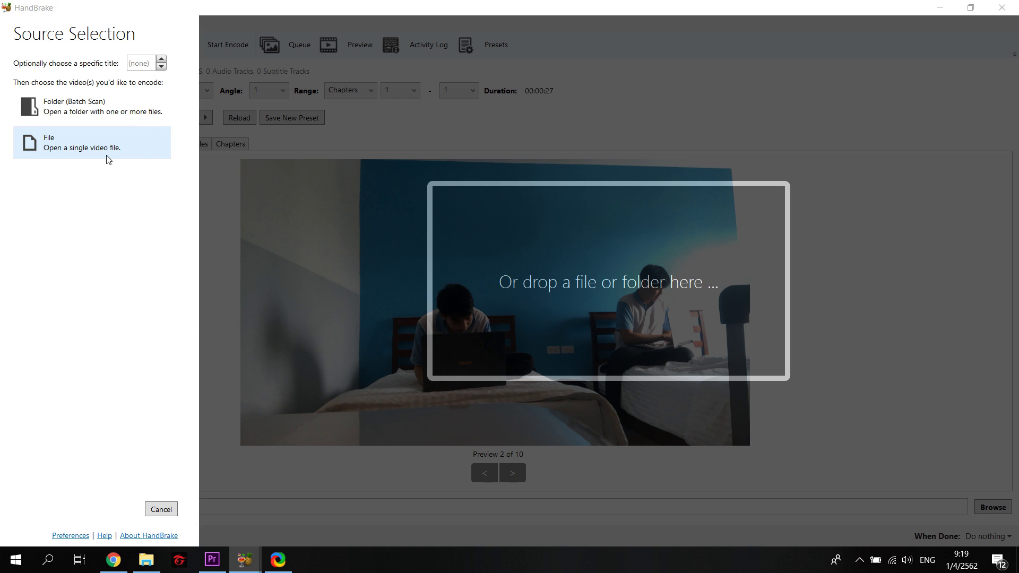
{"action": "left_click", "coordinate": [106, 157]}
{"action": "scroll", "coordinate": [223, 228], "scroll_direction": "down", "scroll_amount": 1}
{"action": "left_click", "coordinate": [232, 214]}
{"action": "left_click", "coordinate": [397, 319]}
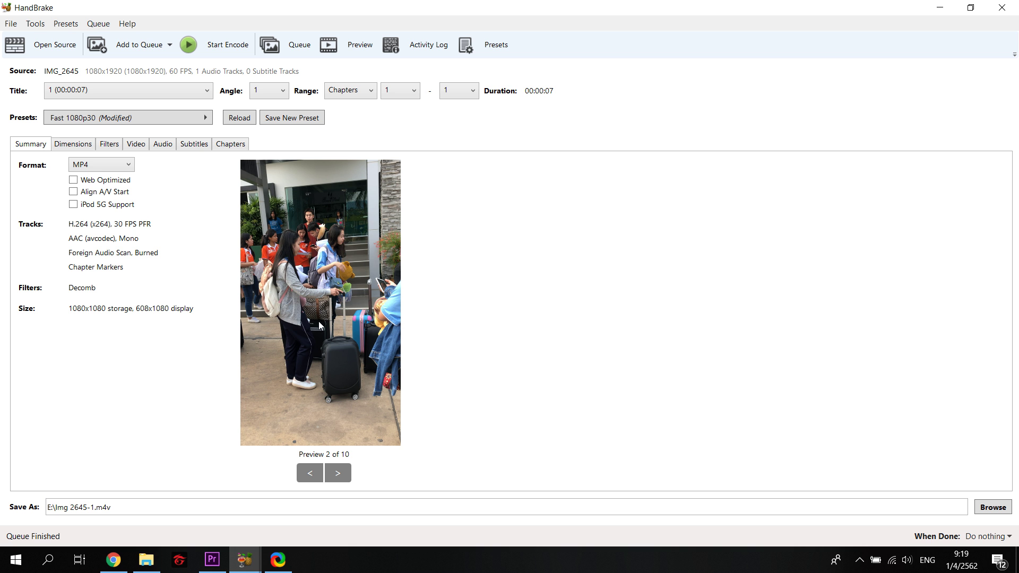
- Keep the current preset, save the output as E:\testmp4.m4v, and start encoding
{"action": "left_click", "coordinate": [149, 122]}
{"action": "left_click", "coordinate": [185, 474]}
{"action": "left_click", "coordinate": [1003, 506]}
{"action": "scroll", "coordinate": [241, 234], "scroll_direction": "down", "scroll_amount": 1}
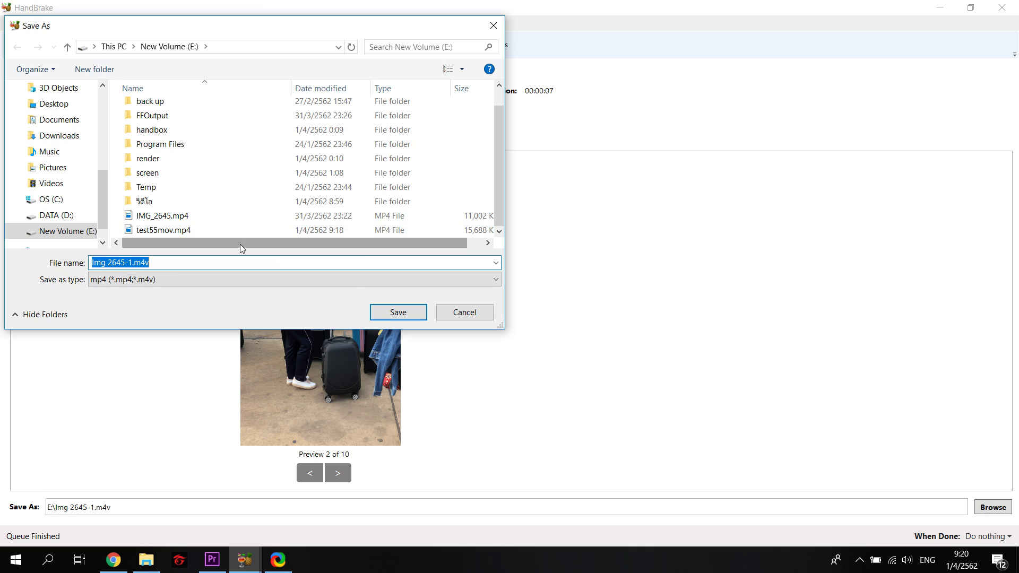
{"action": "type", "text": "test"}
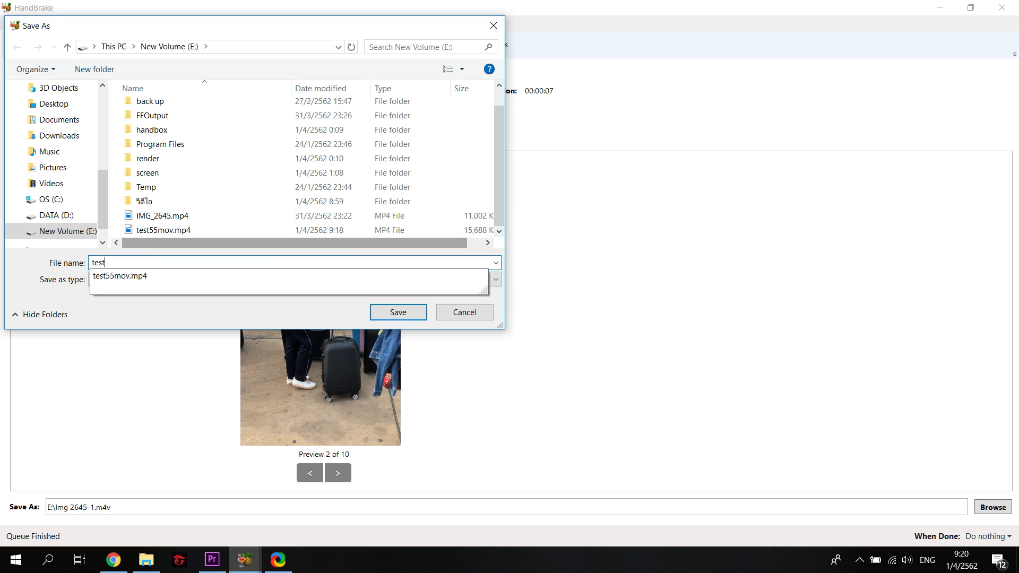
{"action": "type", "text": "mp4"}
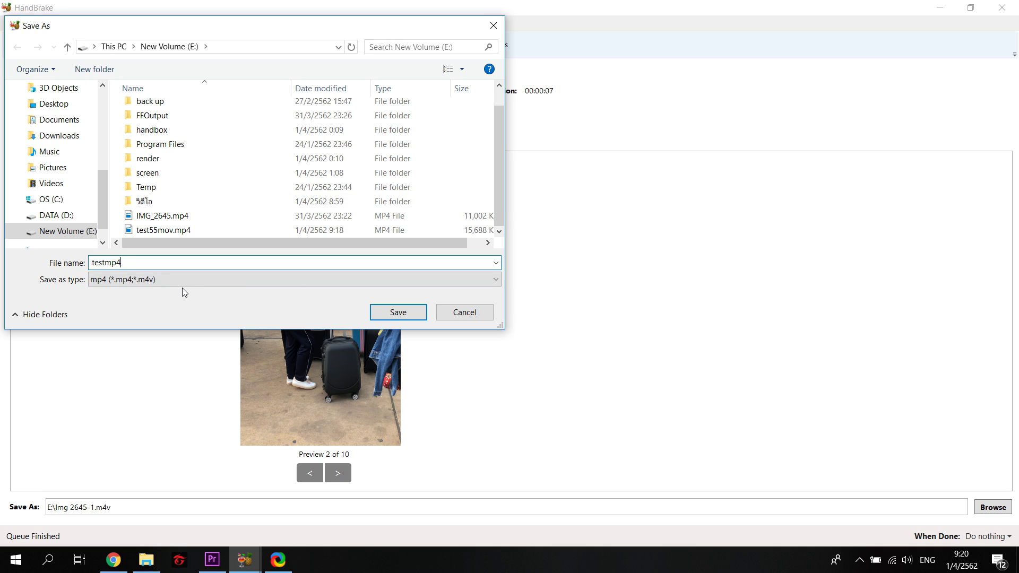
{"action": "left_click", "coordinate": [400, 313]}
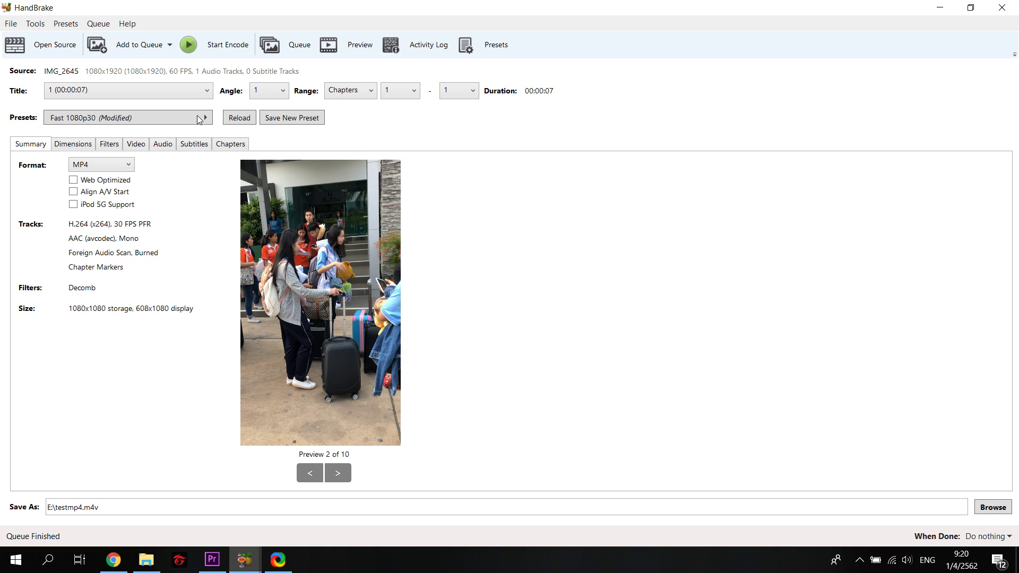
{"action": "left_click", "coordinate": [204, 47]}
- Once the testmp4.m4v encode finishes, return to the Premiere Pro project
{"action": "left_click", "coordinate": [213, 560]}
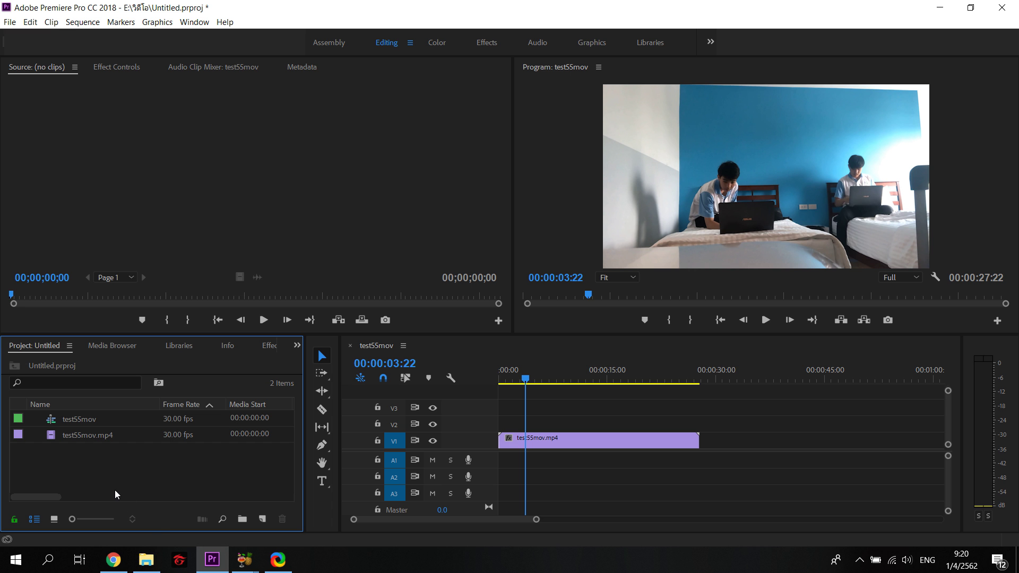
- Delete the test55mov.mp4 clip and the test55mov sequence from the project
{"action": "left_click", "coordinate": [95, 438]}
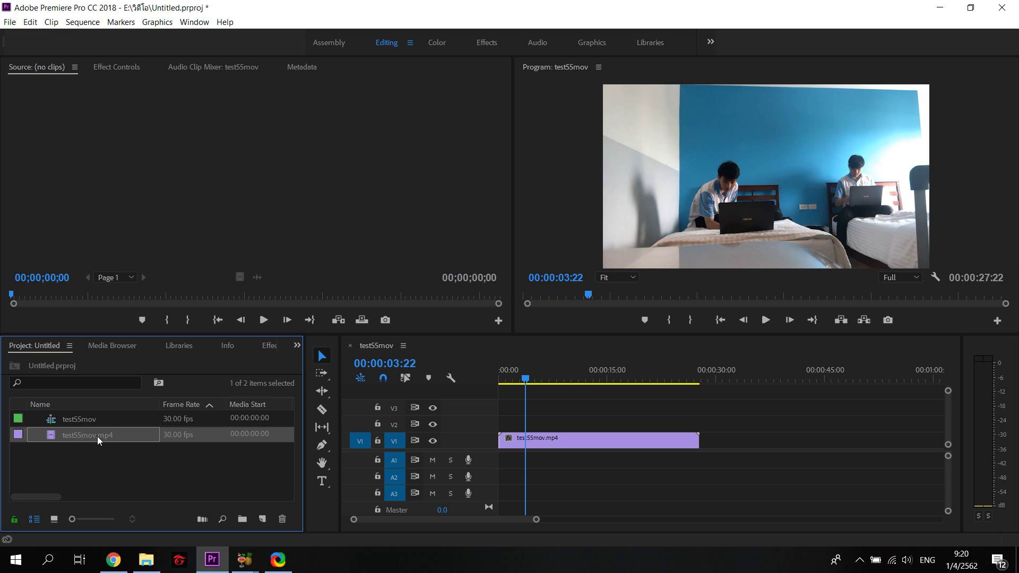
{"action": "key", "text": "Delete"}
{"action": "left_click", "coordinate": [577, 302]}
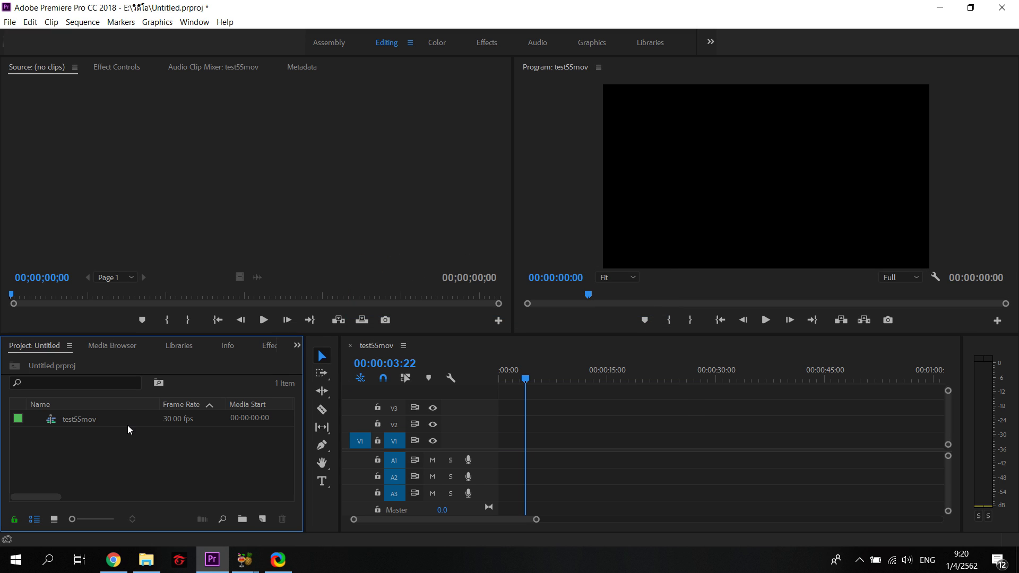
{"action": "left_click", "coordinate": [107, 418]}
{"action": "key", "text": "Delete"}
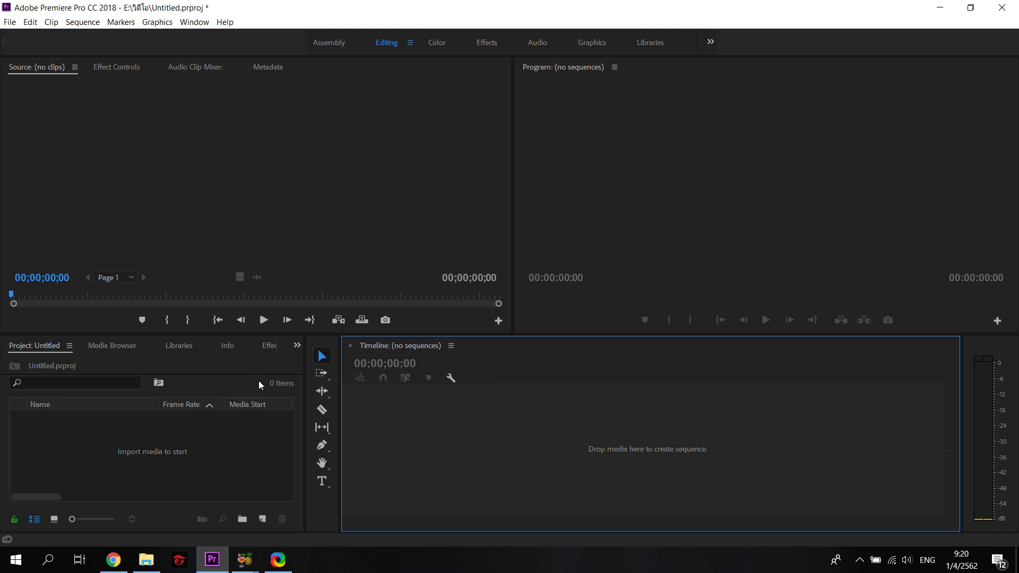
- Try importing IMG_2645.mp4 from the E: drive, then dismiss the generic importer error
{"action": "left_click", "coordinate": [146, 561]}
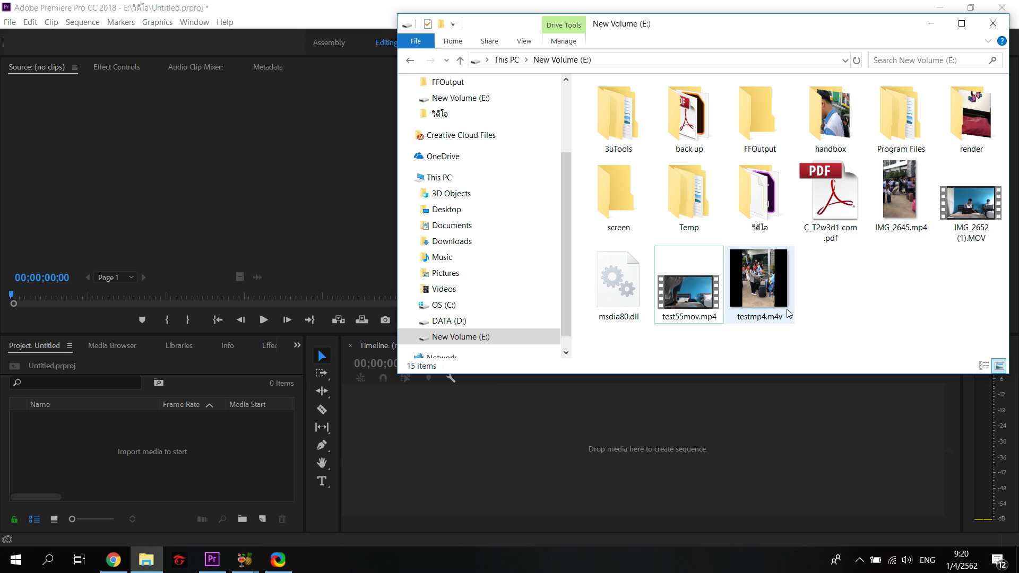
{"action": "left_click", "coordinate": [889, 218]}
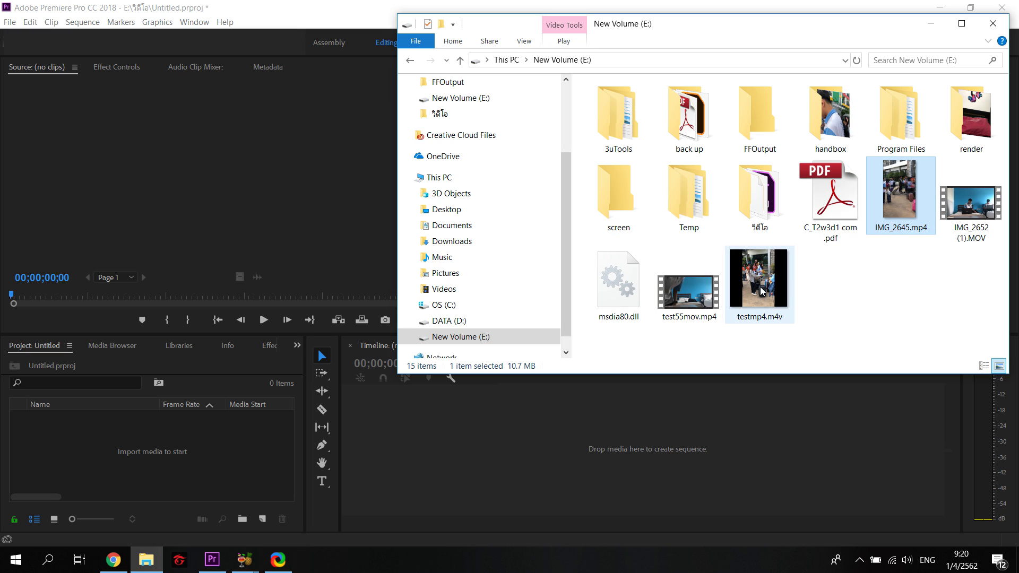
{"action": "left_click_drag", "start_coordinate": [887, 219], "coordinate": [301, 447]}
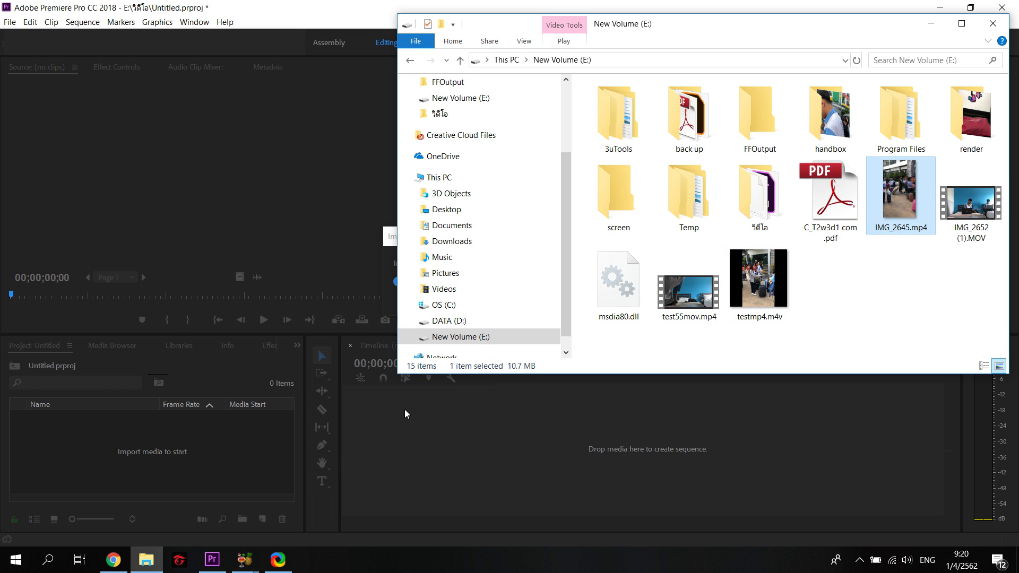
{"action": "left_click", "coordinate": [366, 225]}
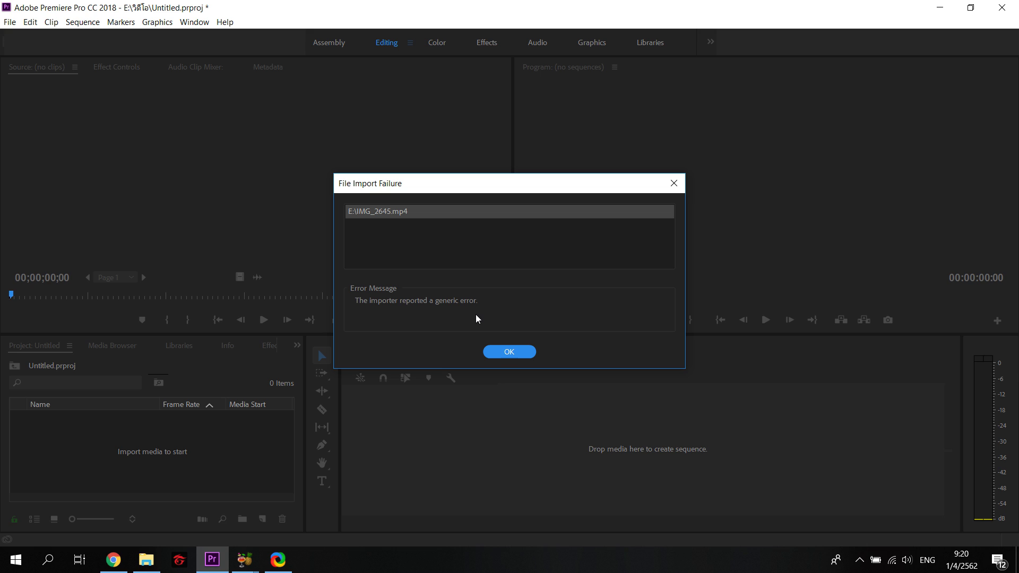
{"action": "left_click", "coordinate": [509, 352]}
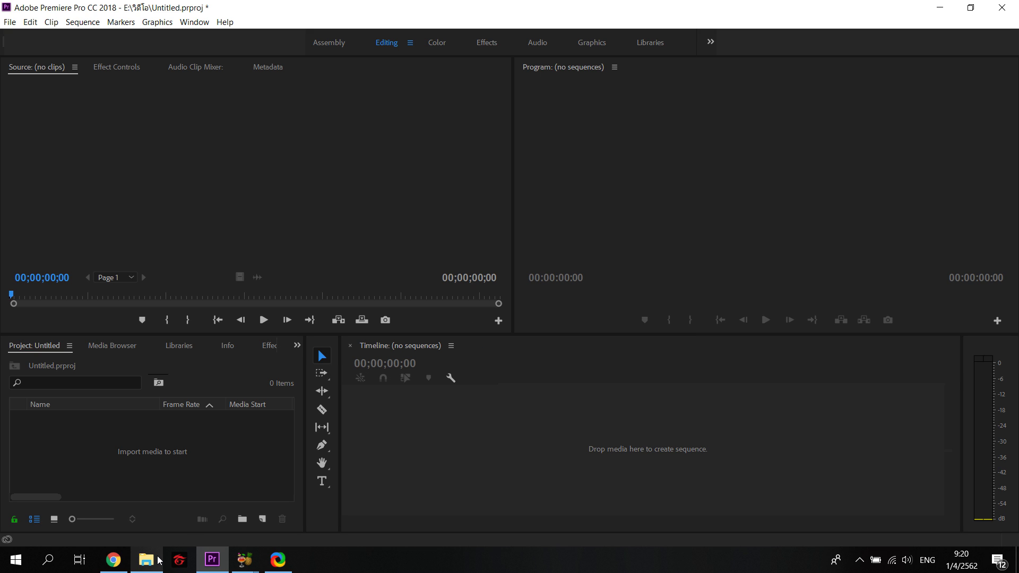
- Import testmp4.m4v from File Explorer into the Premiere Project panel
{"action": "left_click", "coordinate": [159, 557]}
{"action": "left_click_drag", "start_coordinate": [840, 313], "coordinate": [740, 285]}
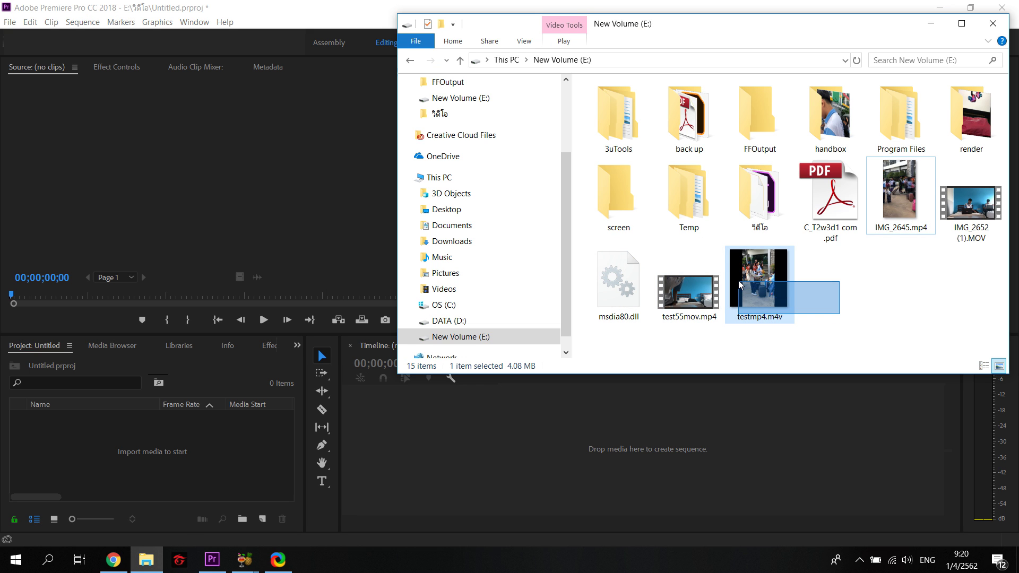
{"action": "left_click", "coordinate": [813, 311]}
{"action": "left_click_drag", "start_coordinate": [810, 331], "coordinate": [765, 281]}
{"action": "left_click", "coordinate": [812, 319]}
{"action": "left_click_drag", "start_coordinate": [817, 322], "coordinate": [778, 282]}
{"action": "left_click_drag", "start_coordinate": [817, 321], "coordinate": [771, 286]}
{"action": "left_click", "coordinate": [811, 332]}
{"action": "mouse_move", "coordinate": [811, 332]}
{"action": "left_mouse_down"}
{"action": "mouse_move", "coordinate": [767, 284]}
{"action": "mouse_move", "coordinate": [229, 444]}
{"action": "left_mouse_up"}
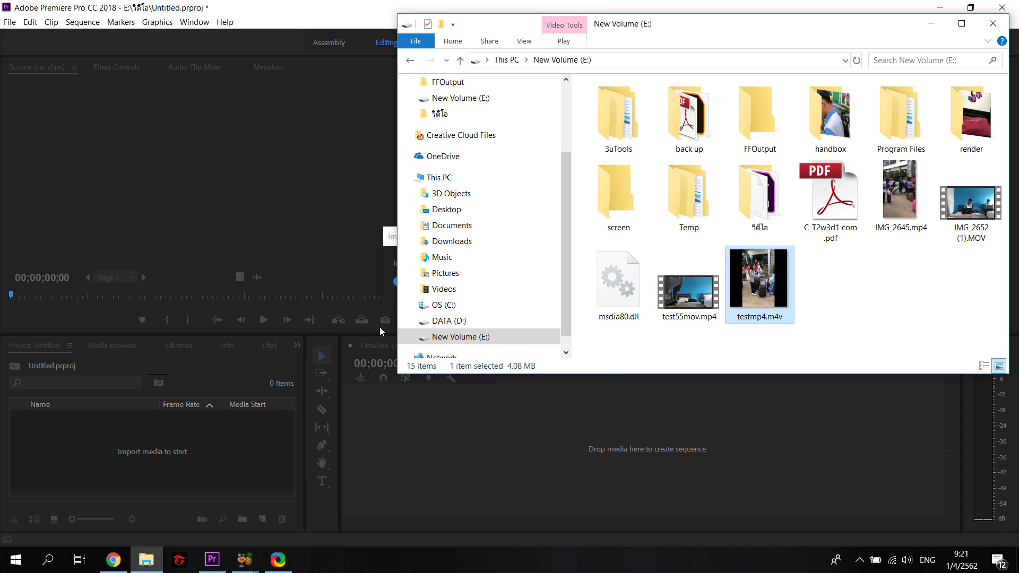
- Create a testmp4 sequence from the clip and play it, stopping at 00:00:05:12
{"action": "left_click", "coordinate": [269, 391]}
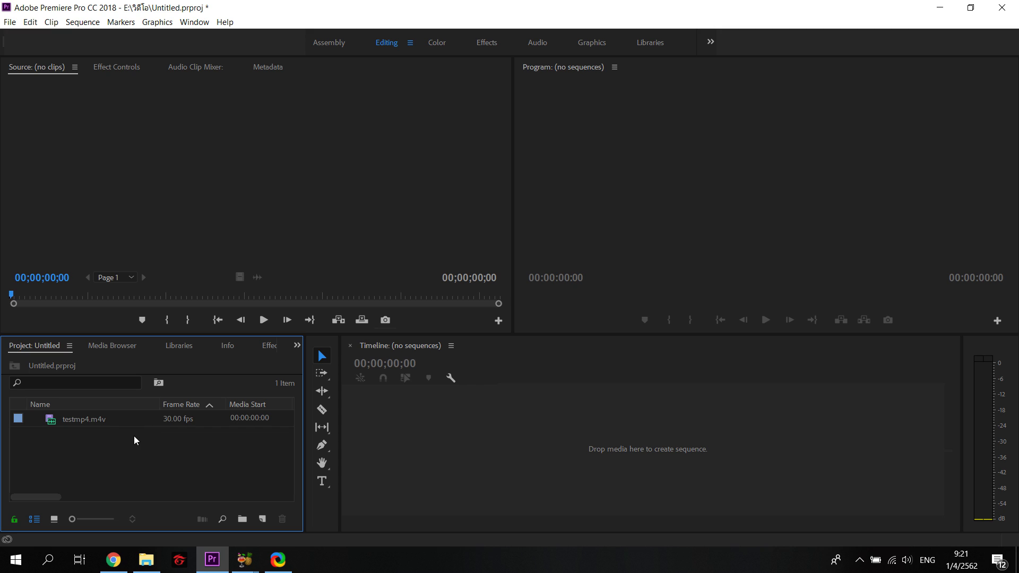
{"action": "left_click", "coordinate": [104, 423]}
{"action": "left_click", "coordinate": [137, 469]}
{"action": "left_click", "coordinate": [92, 422]}
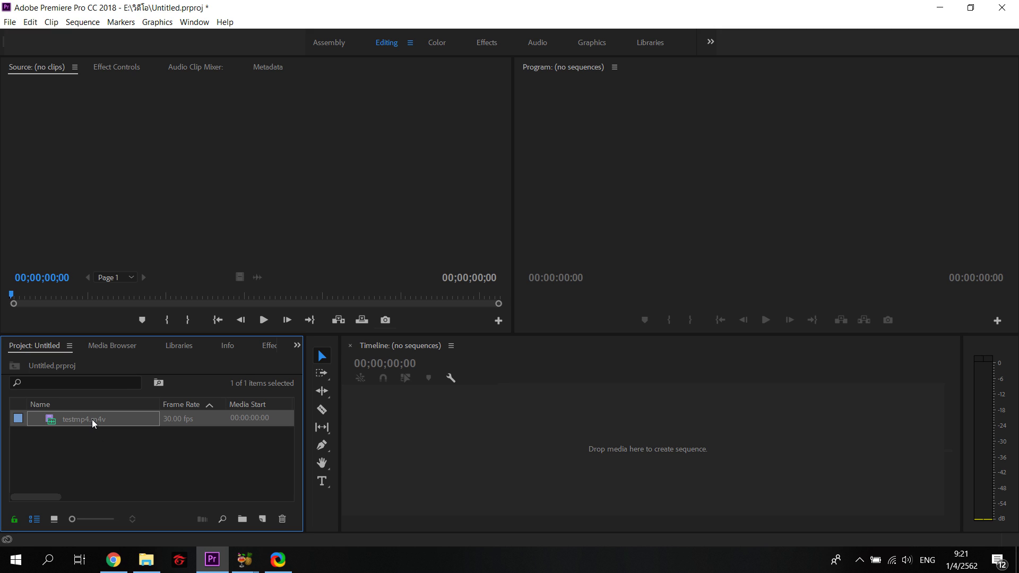
{"action": "left_click_drag", "start_coordinate": [91, 419], "coordinate": [441, 426]}
{"action": "key", "text": "space"}
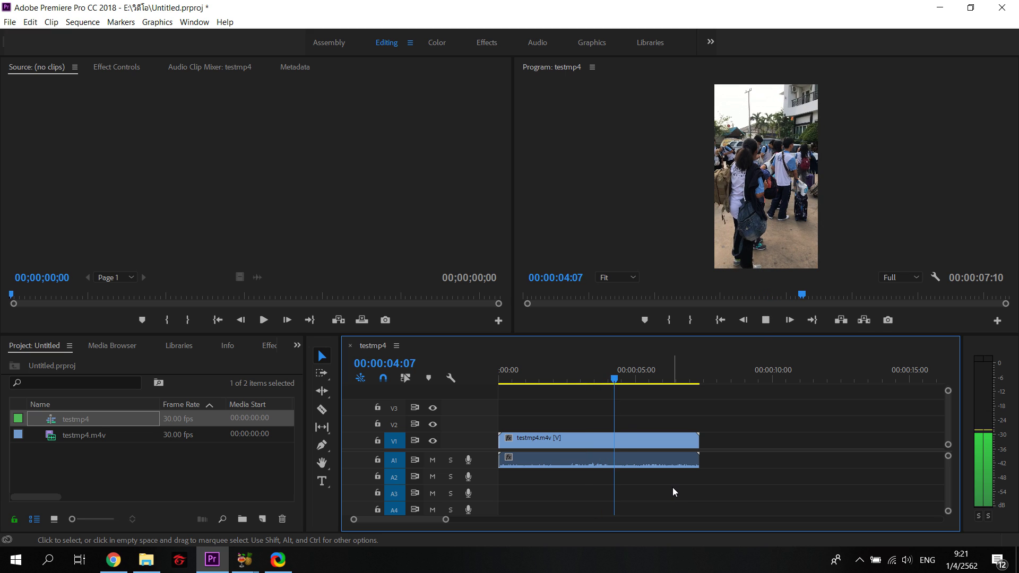
{"action": "key", "text": "space"}
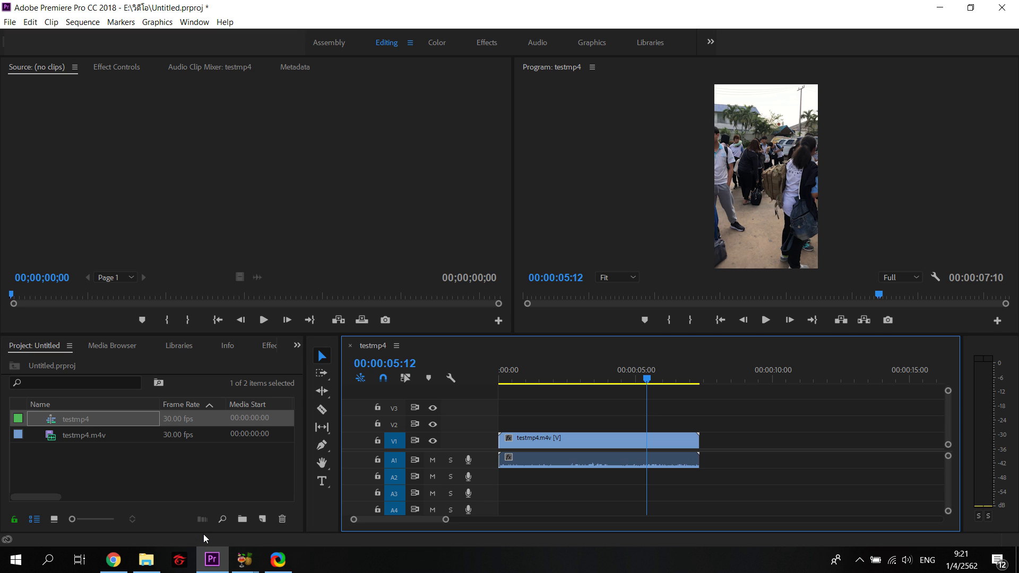
{"action": "mouse_move", "coordinate": [242, 560]}
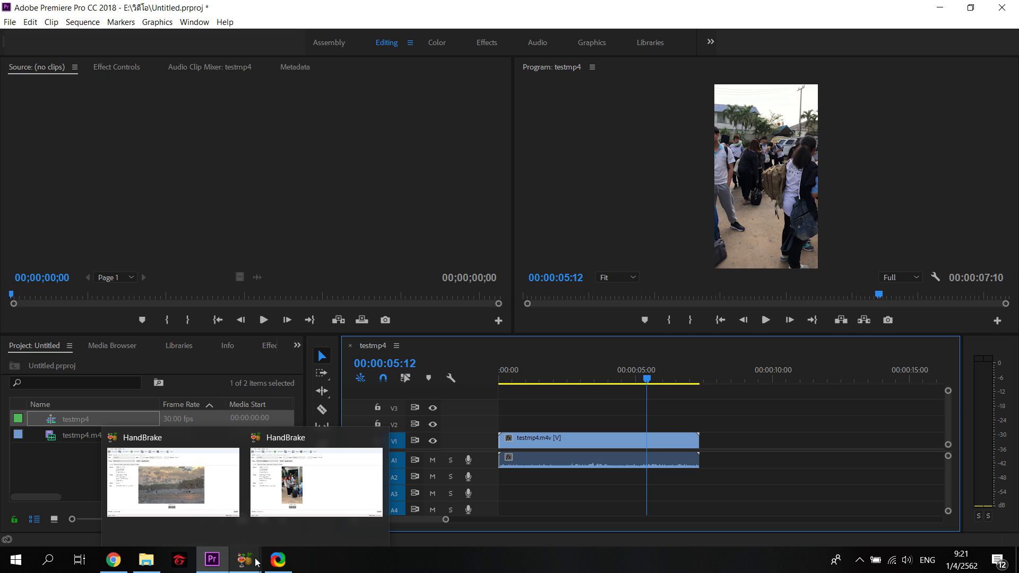
- Open the ShareX 12.4.1 main window listing recent captures like lw6arRAQw0.mp4
{"action": "left_click", "coordinate": [256, 562]}
{"action": "left_click", "coordinate": [276, 566]}
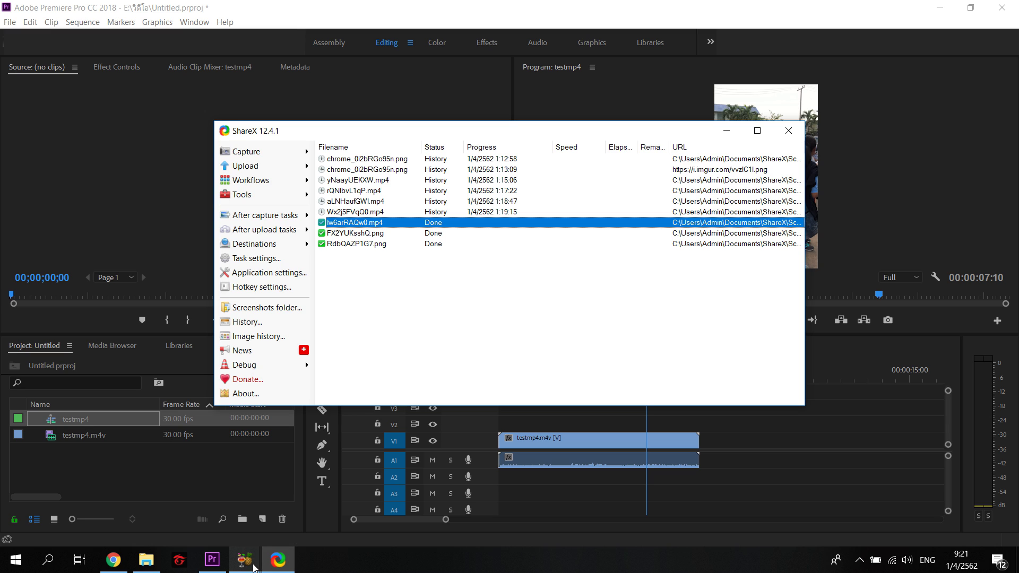
{"action": "mouse_move", "coordinate": [279, 554]}
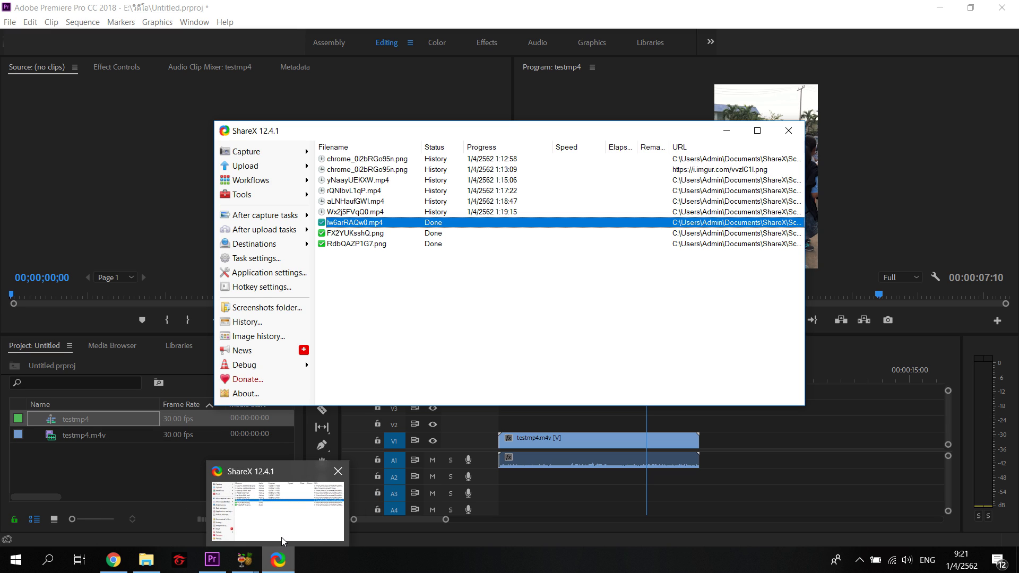